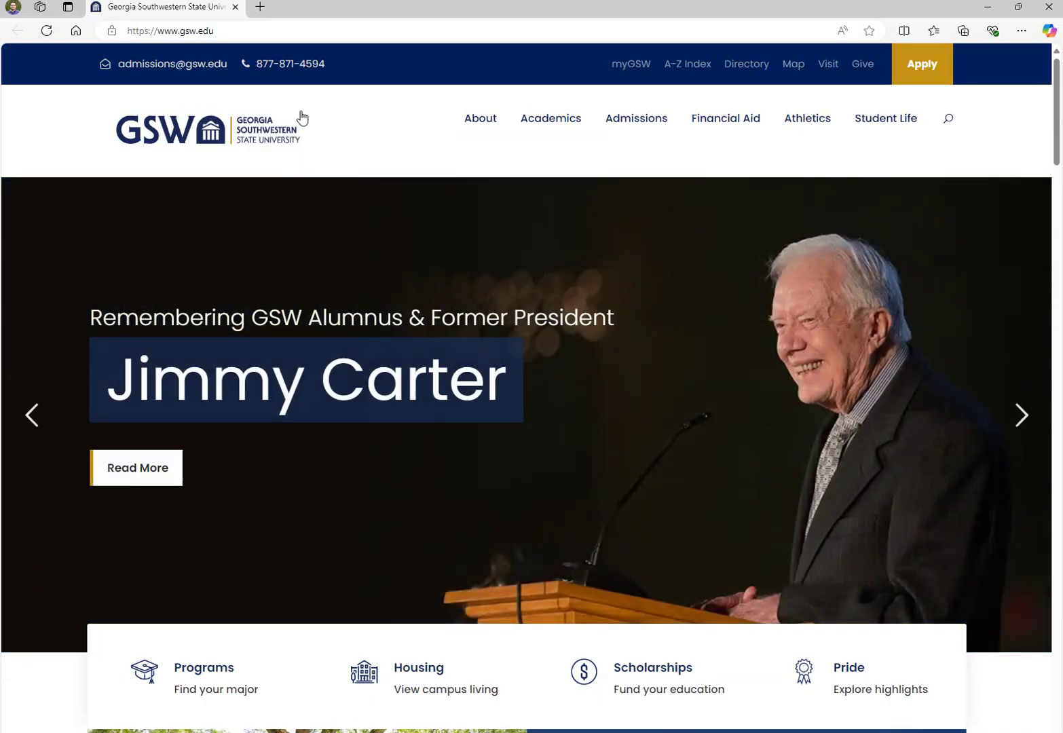
pyautogui.click(312, 38)
pyautogui.write('ww')
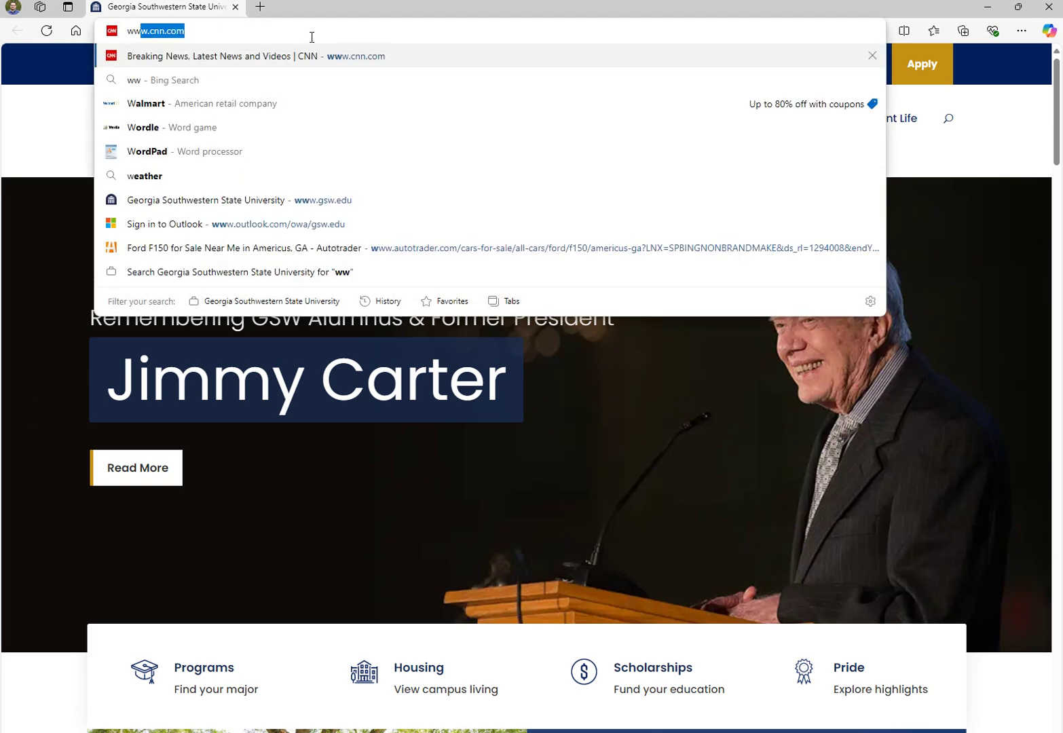
pyautogui.write('w.gsw.edu')
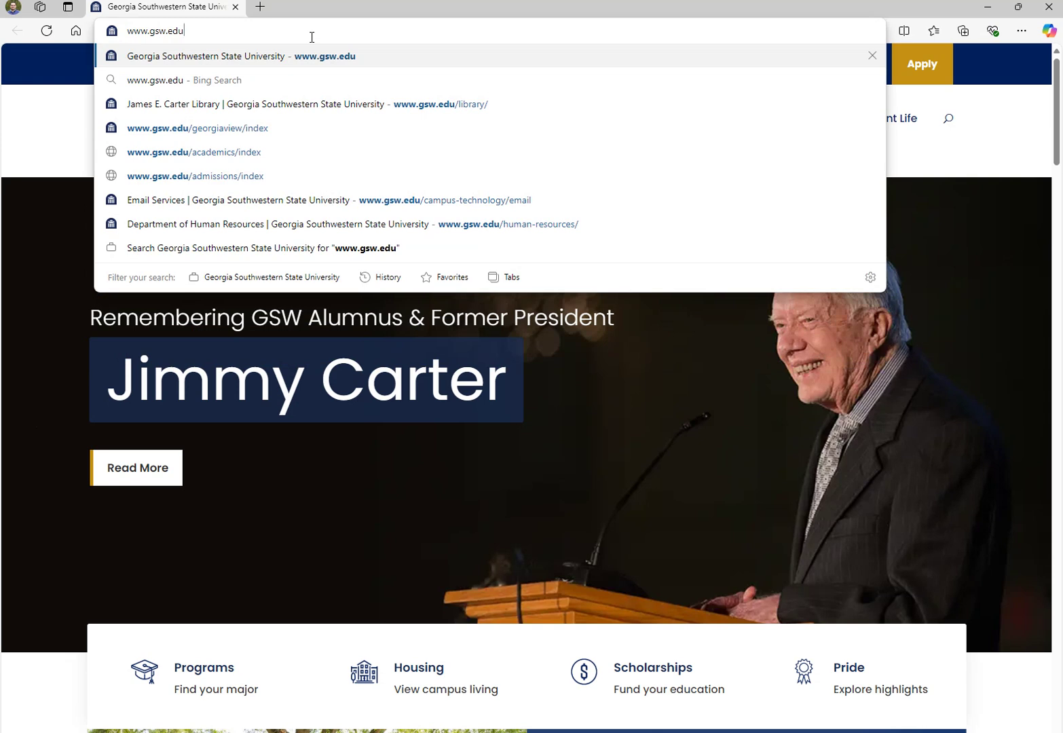
pyautogui.press('Return')
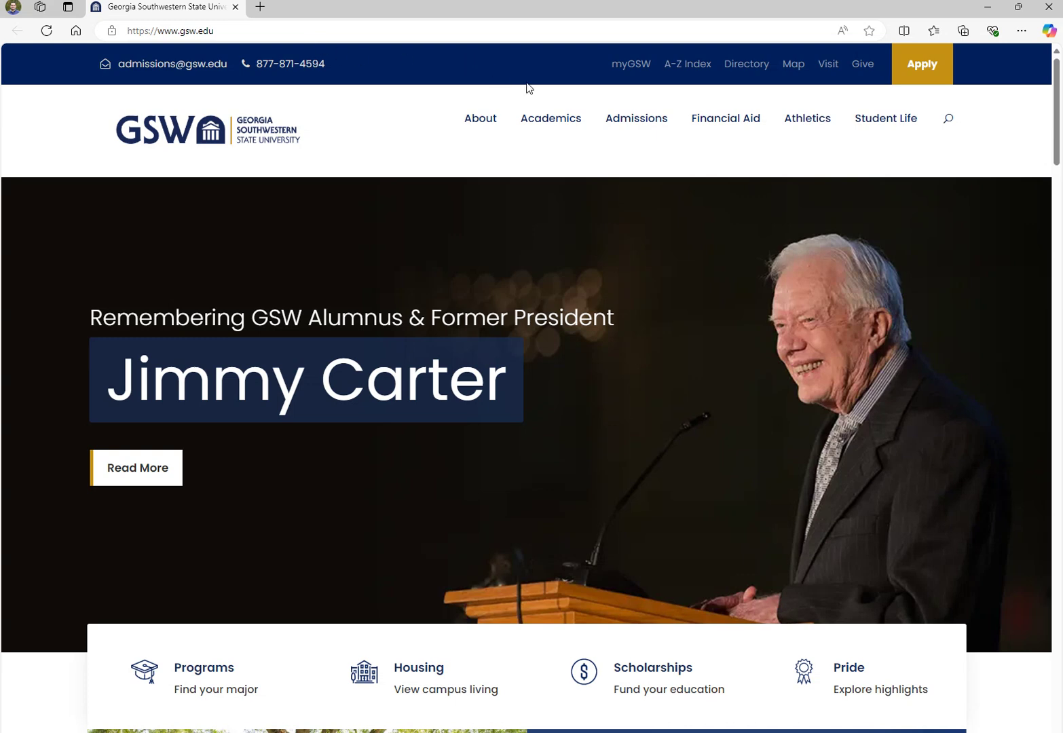
pyautogui.moveTo(543, 126)
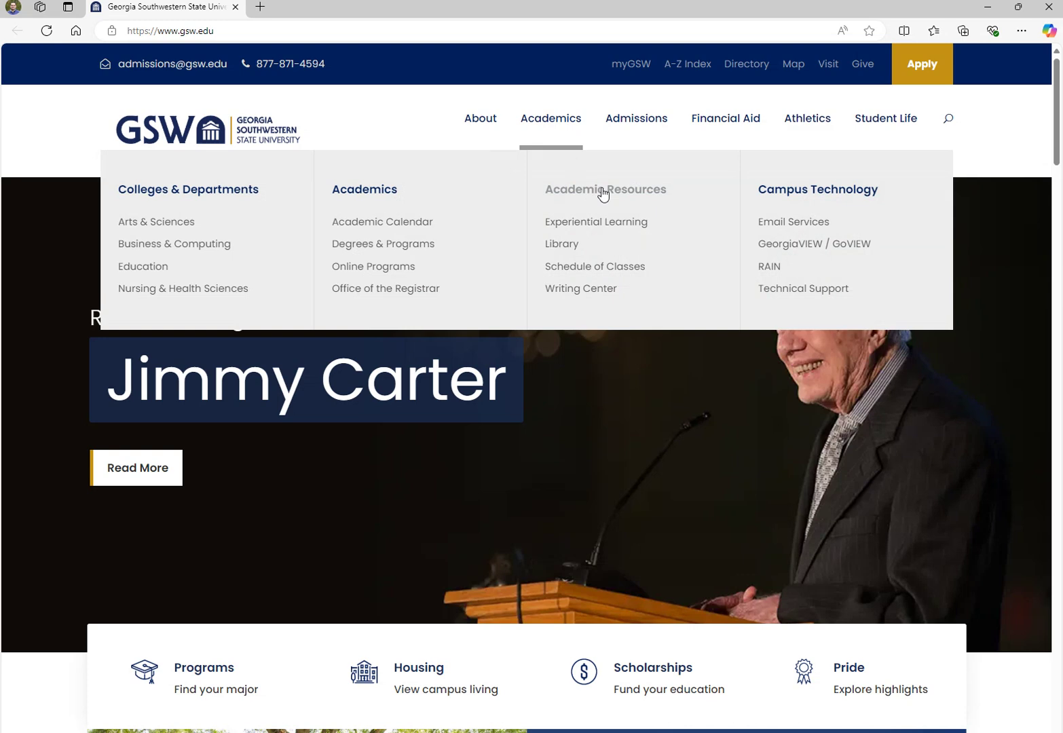
# Go to the James E. Carter Library page and launch GIL-Find from its Resources tiles
pyautogui.click(562, 245)
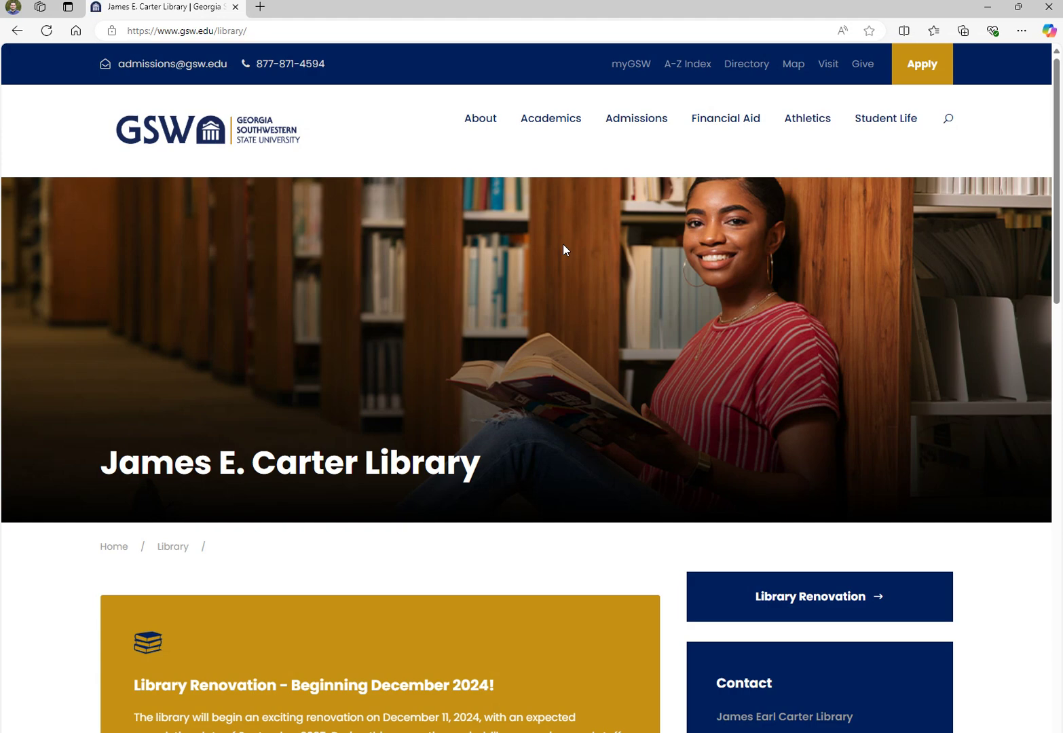
pyautogui.scroll(-10, 138, 296)
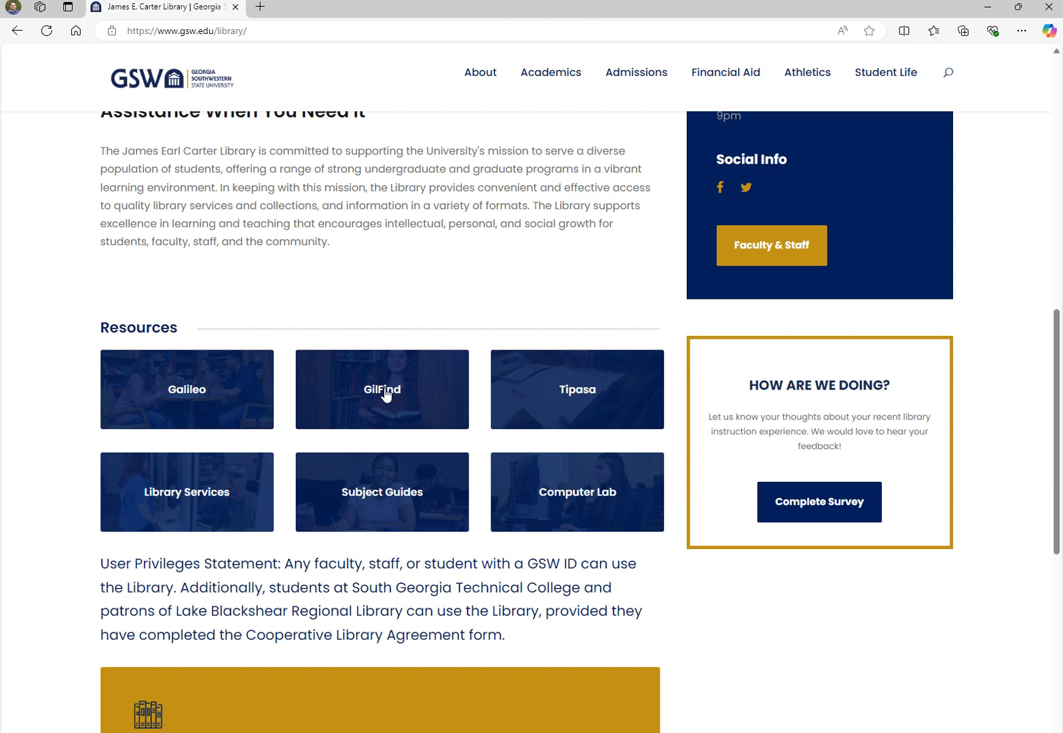
pyautogui.click(385, 393)
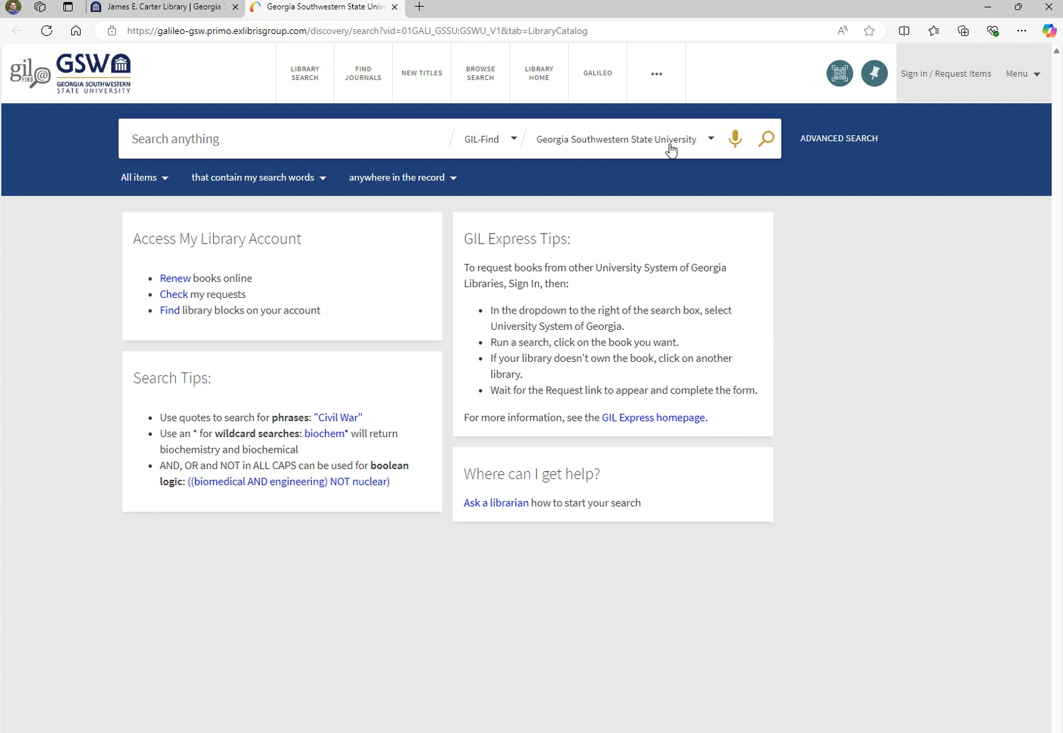
# Change the GIL-Find search scope from Georgia Southwestern State University to University System of Georgia
pyautogui.click(712, 143)
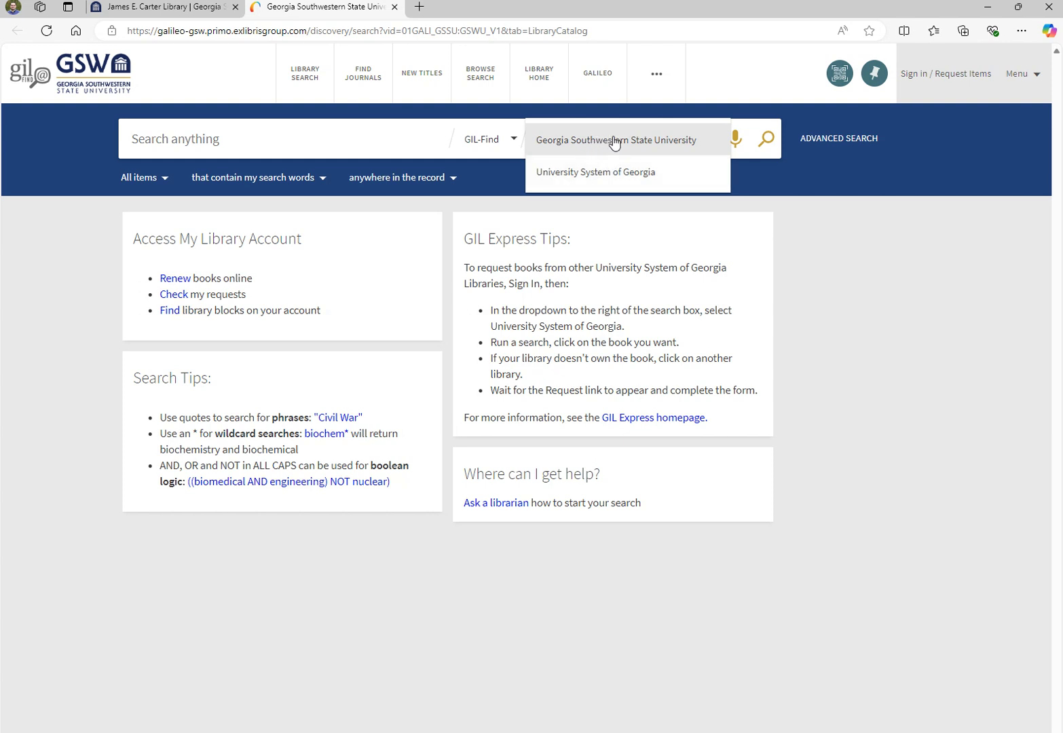
pyautogui.click(611, 176)
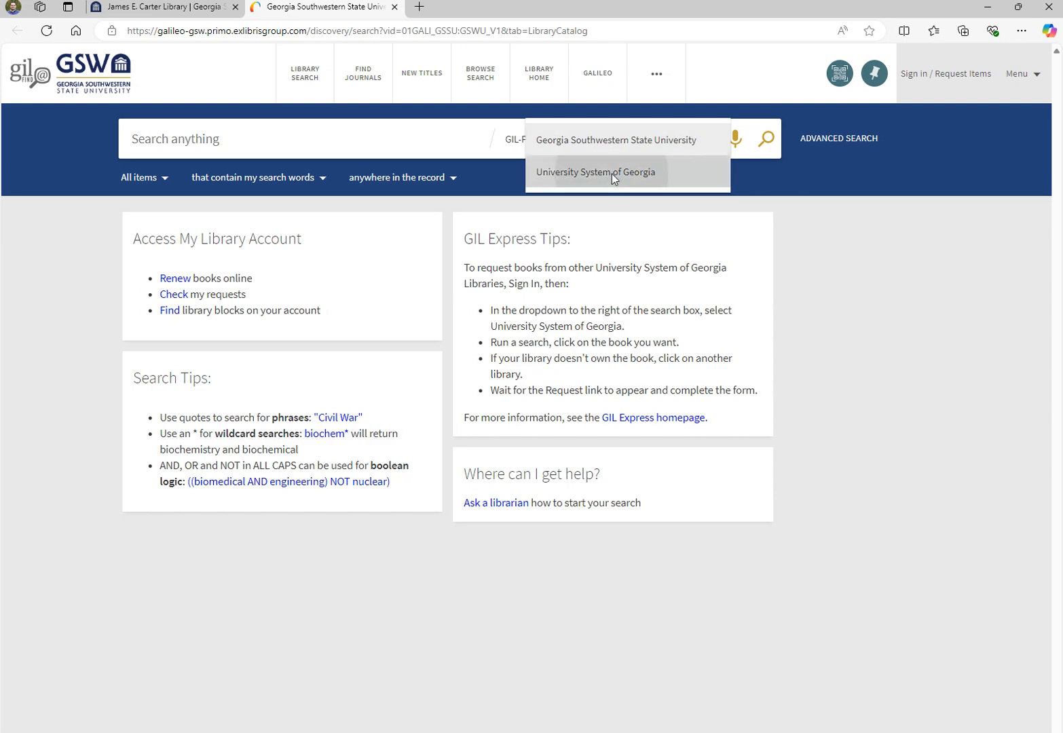
pyautogui.click(385, 141)
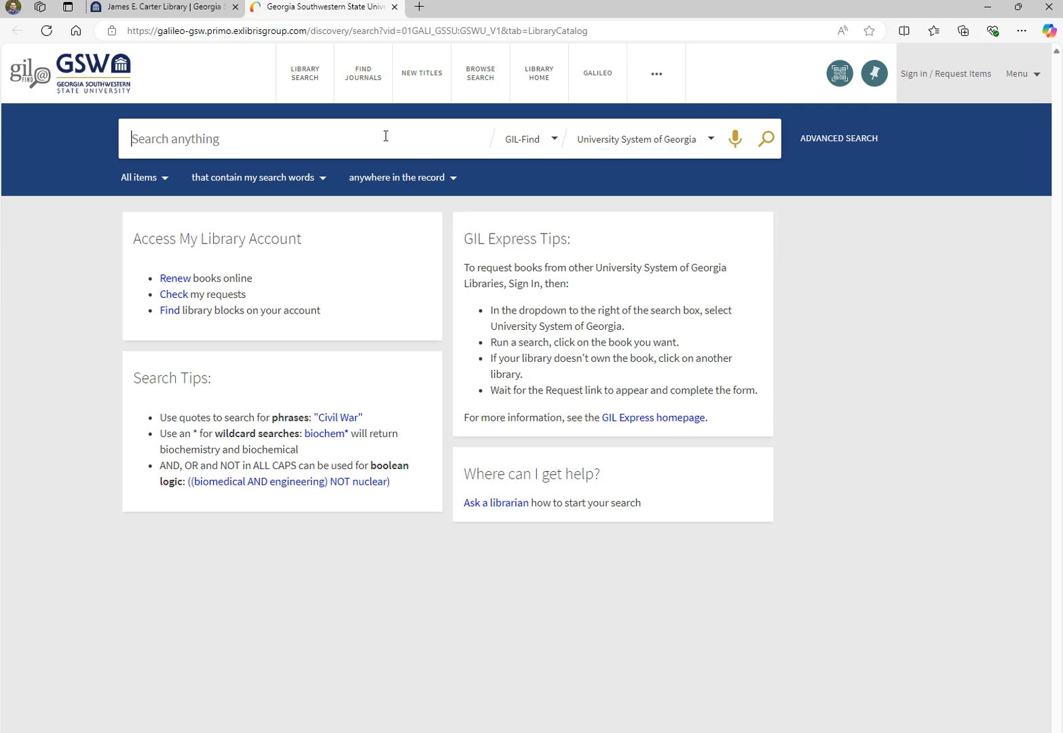
# Search for 'tender is the night' and filter the results to Books only
pyautogui.write('tender is the night')
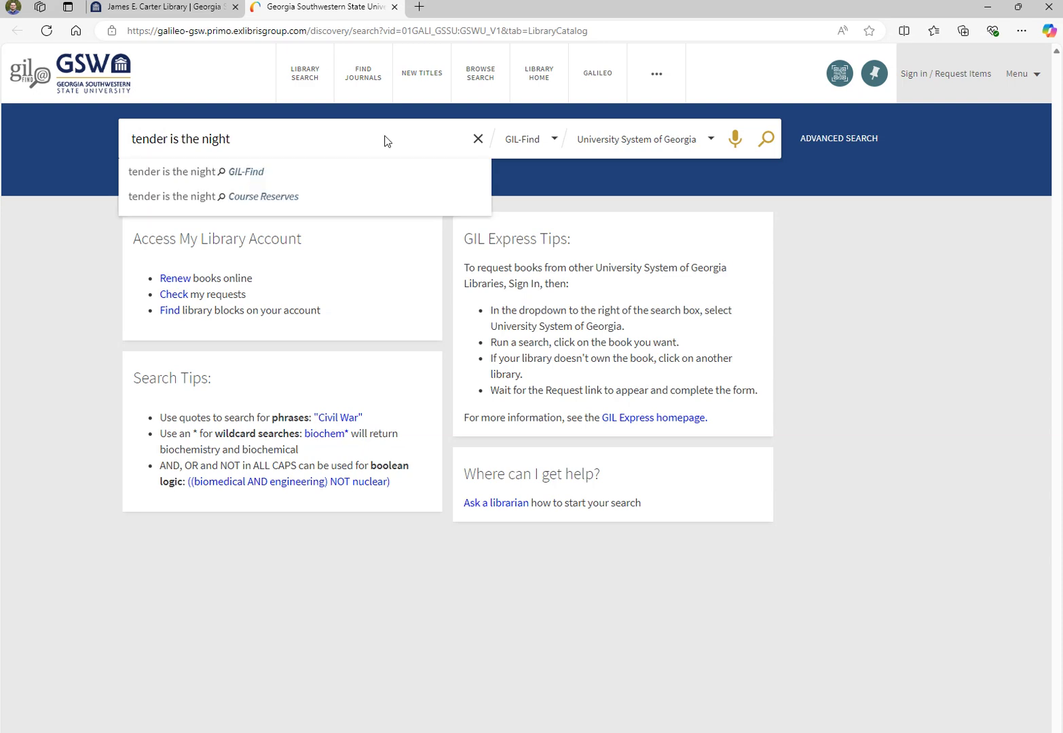
pyautogui.press('Return')
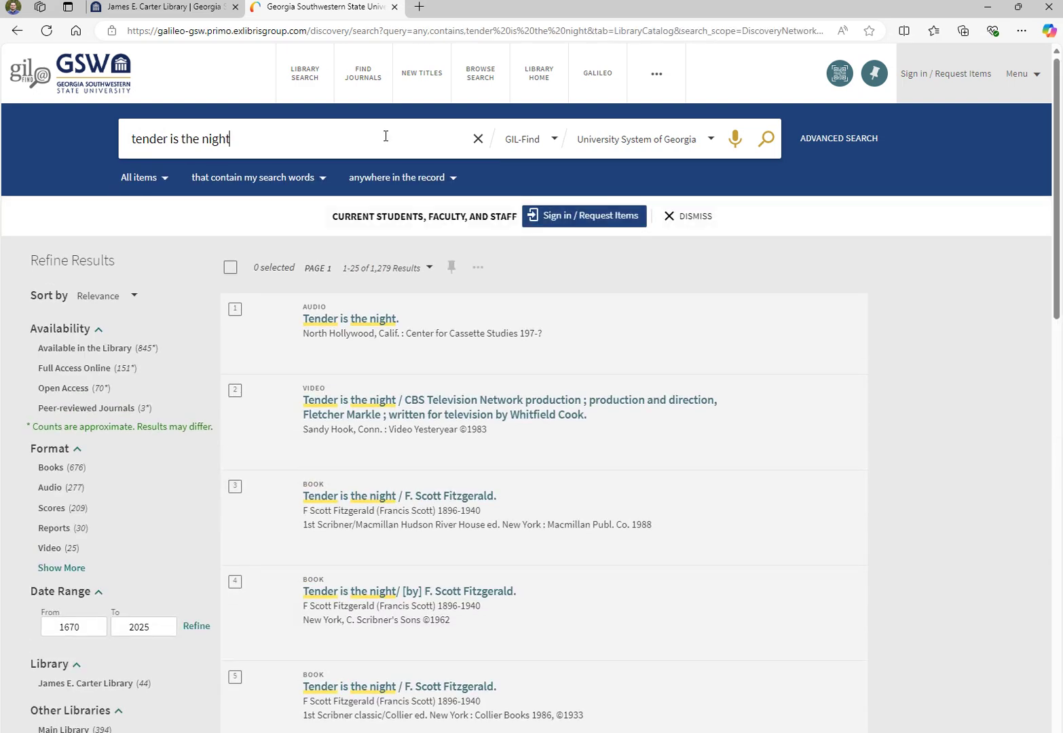
pyautogui.scroll(-1, 680, 444)
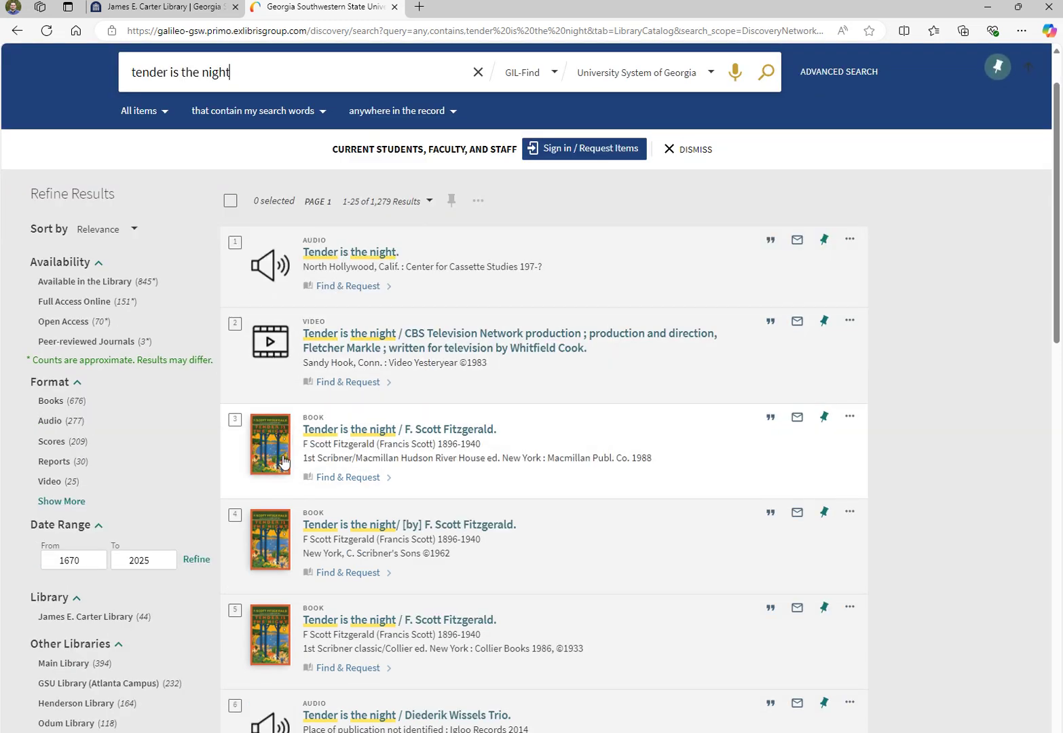
pyautogui.moveTo(45, 406)
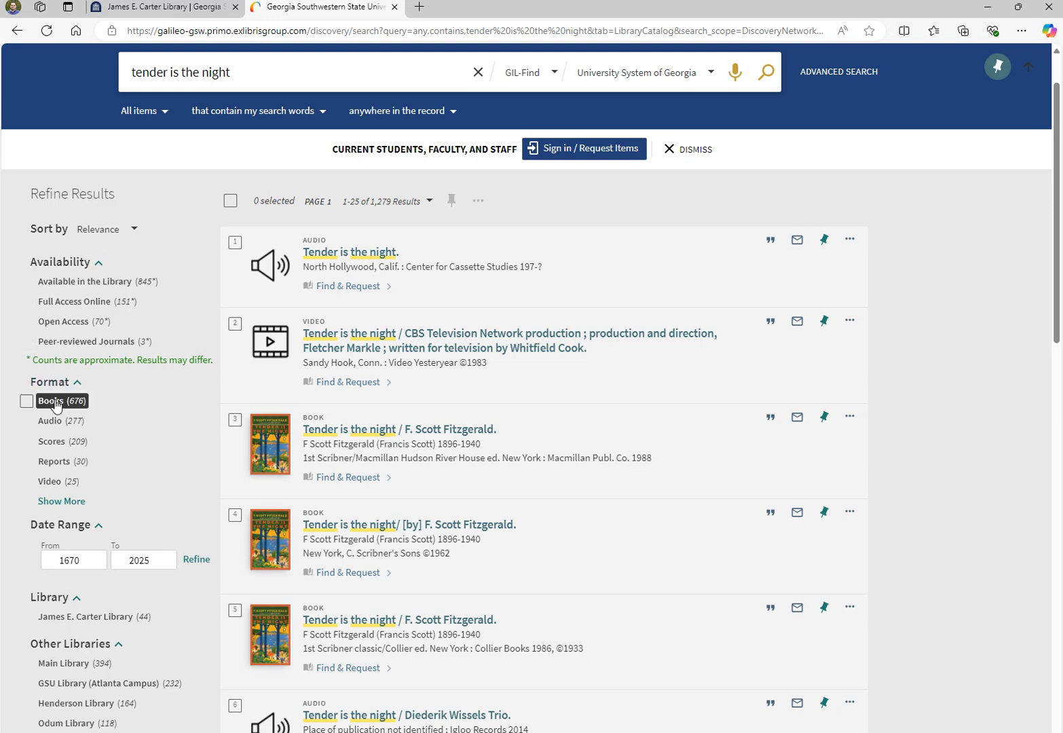
pyautogui.click(31, 403)
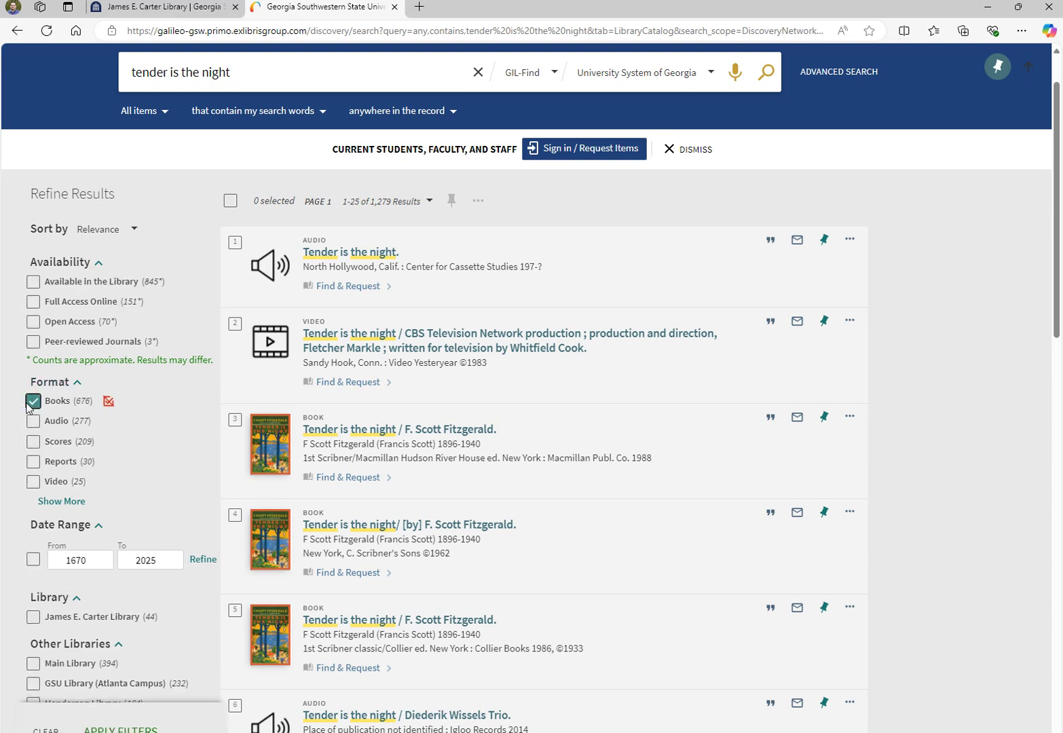
pyautogui.click(67, 406)
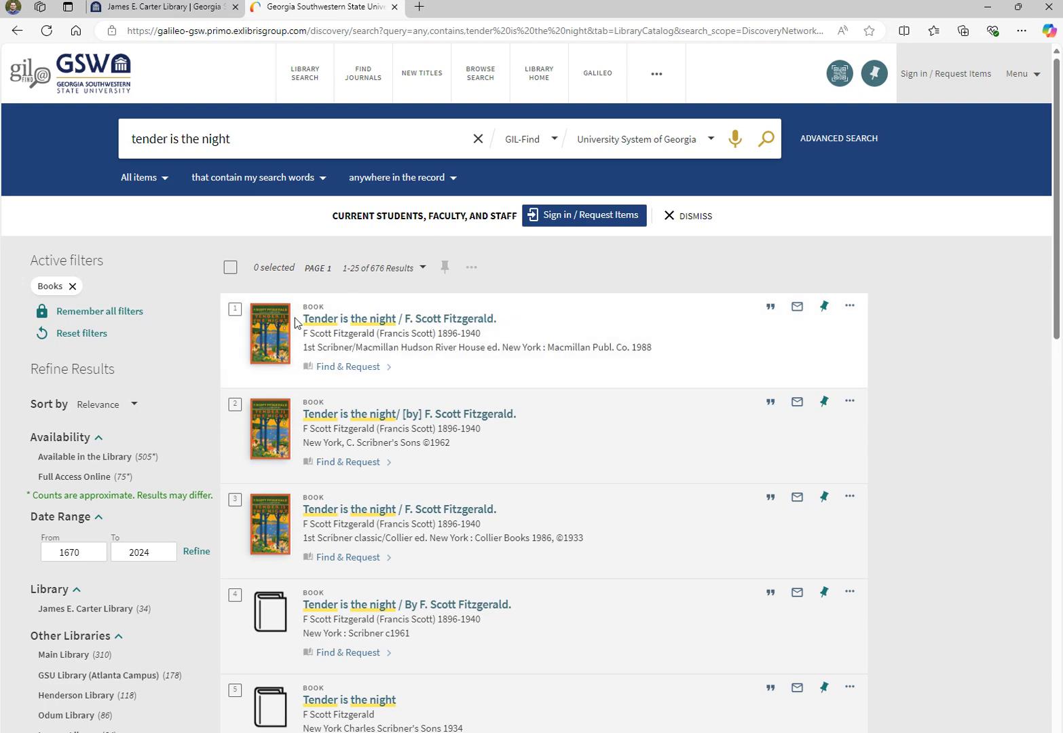
# Open the full record for the 1962 Scribner's edition
pyautogui.scroll(-1, 599, 463)
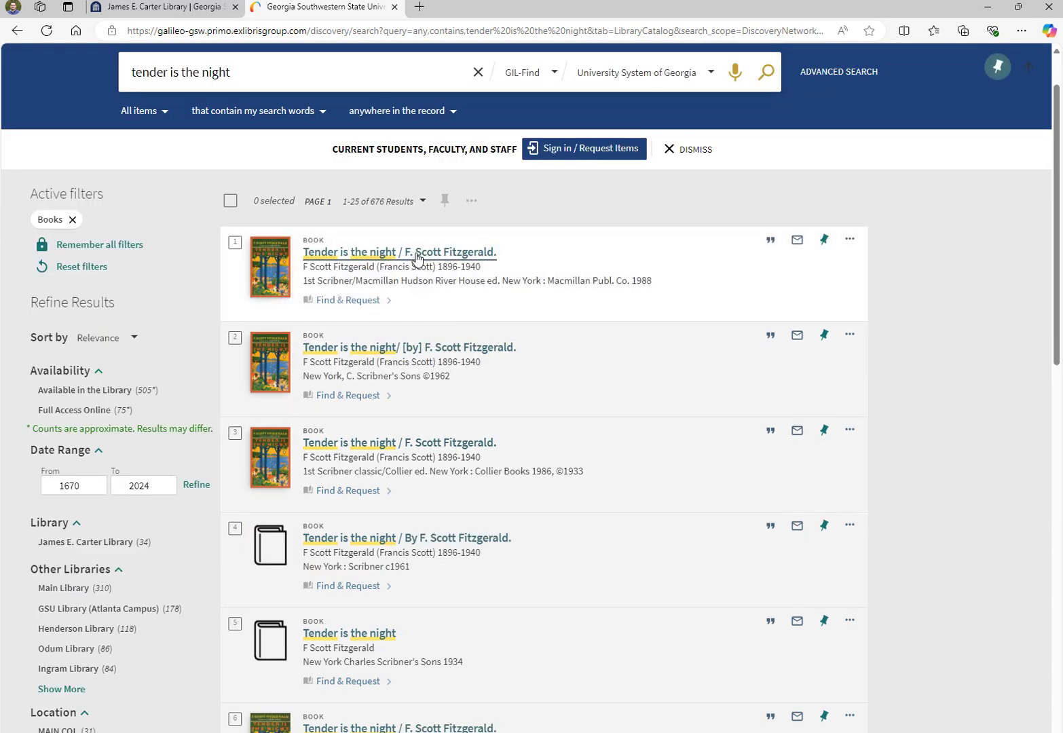
pyautogui.scroll(-2, 569, 396)
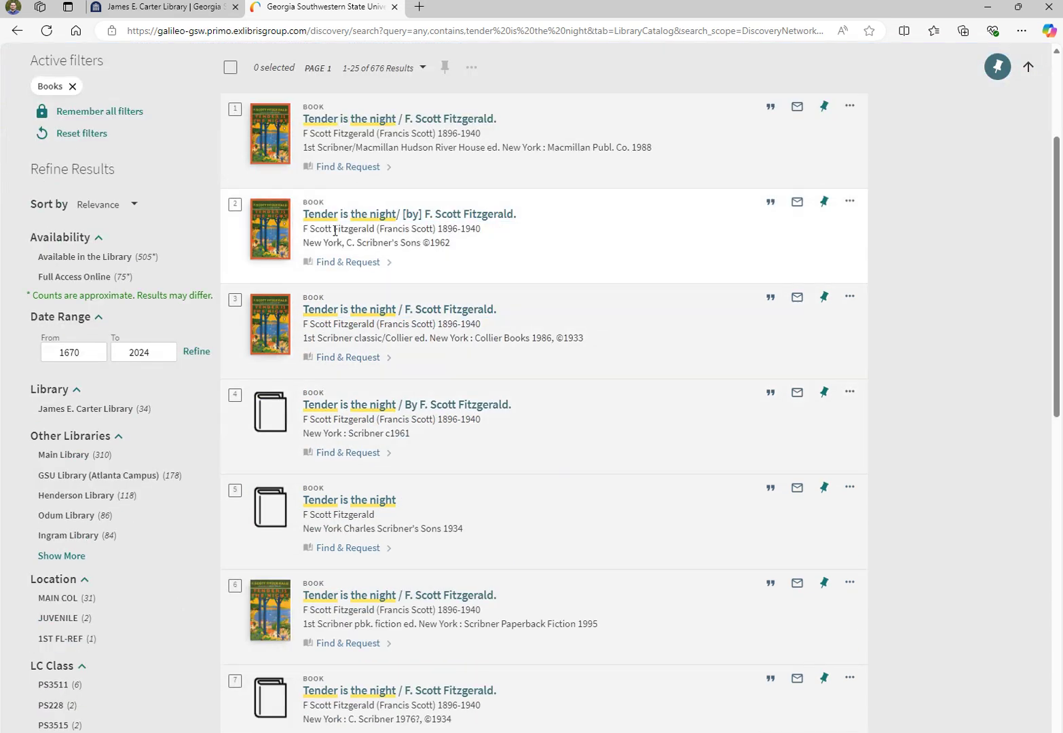
pyautogui.click(361, 215)
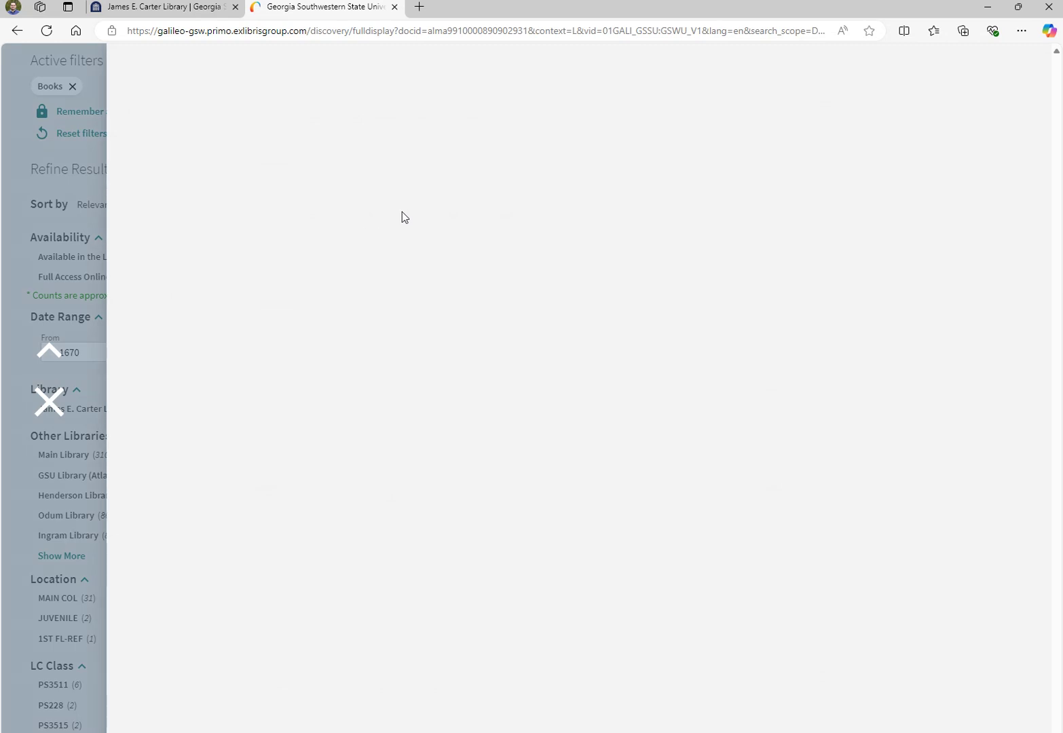
# Show Clayton State University's holdings under Request from other USG libraries
pyautogui.scroll(-1, 539, 399)
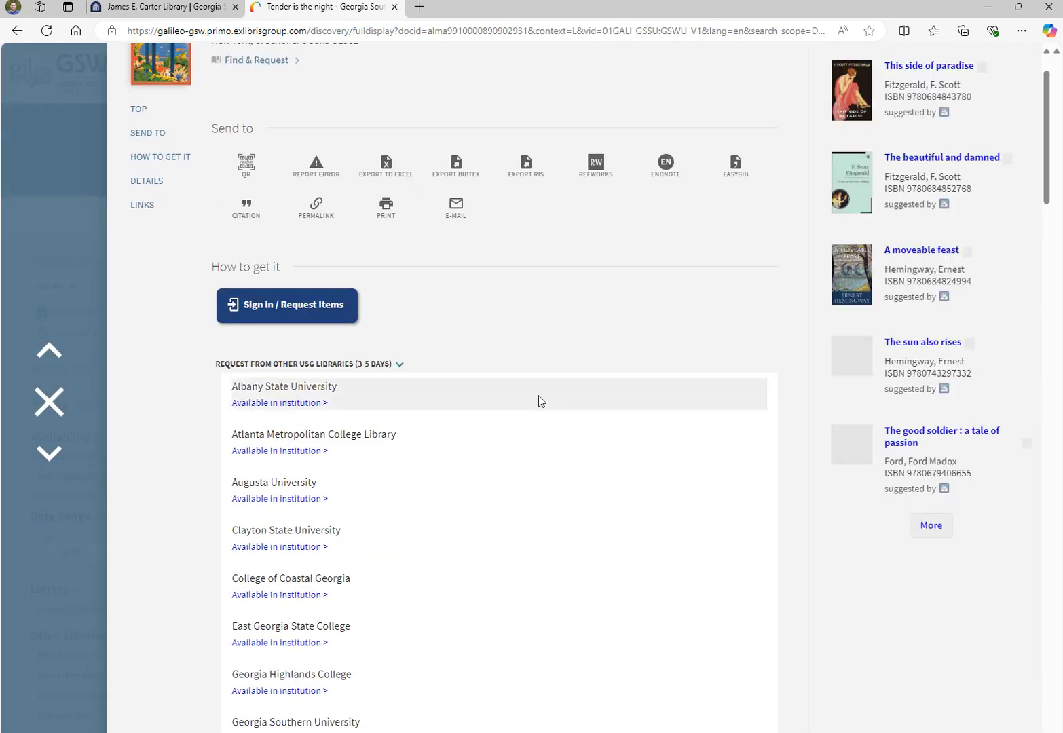
pyautogui.scroll(-1, 540, 401)
pyautogui.scroll(-3, 274, 465)
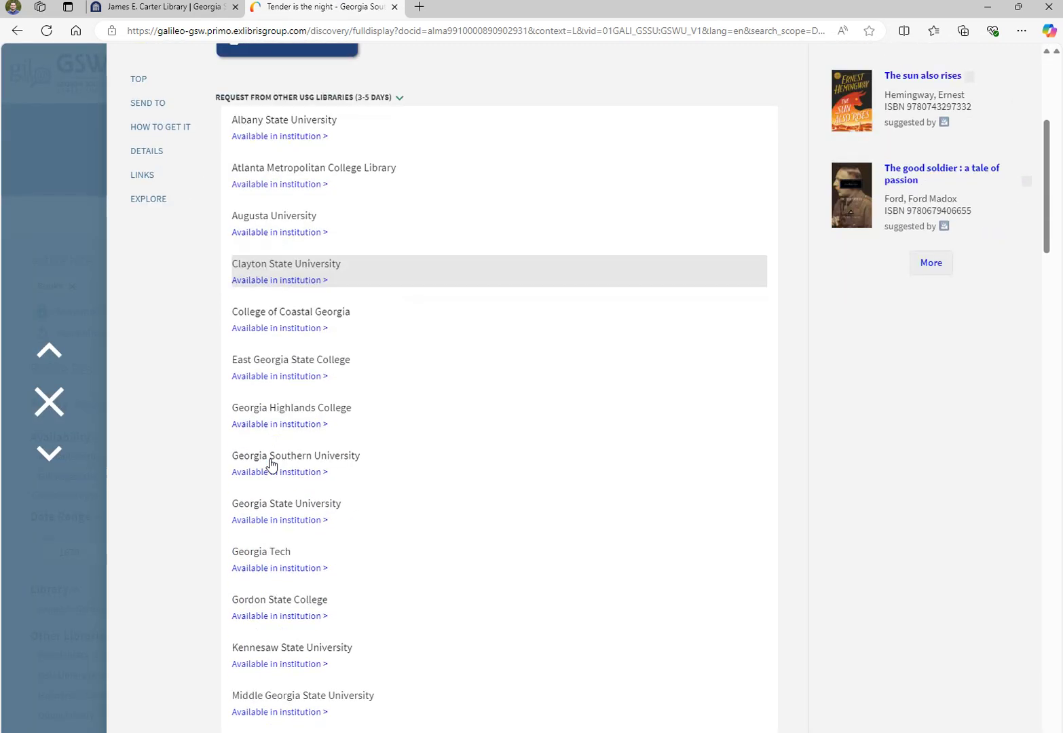
pyautogui.scroll(-1, 271, 465)
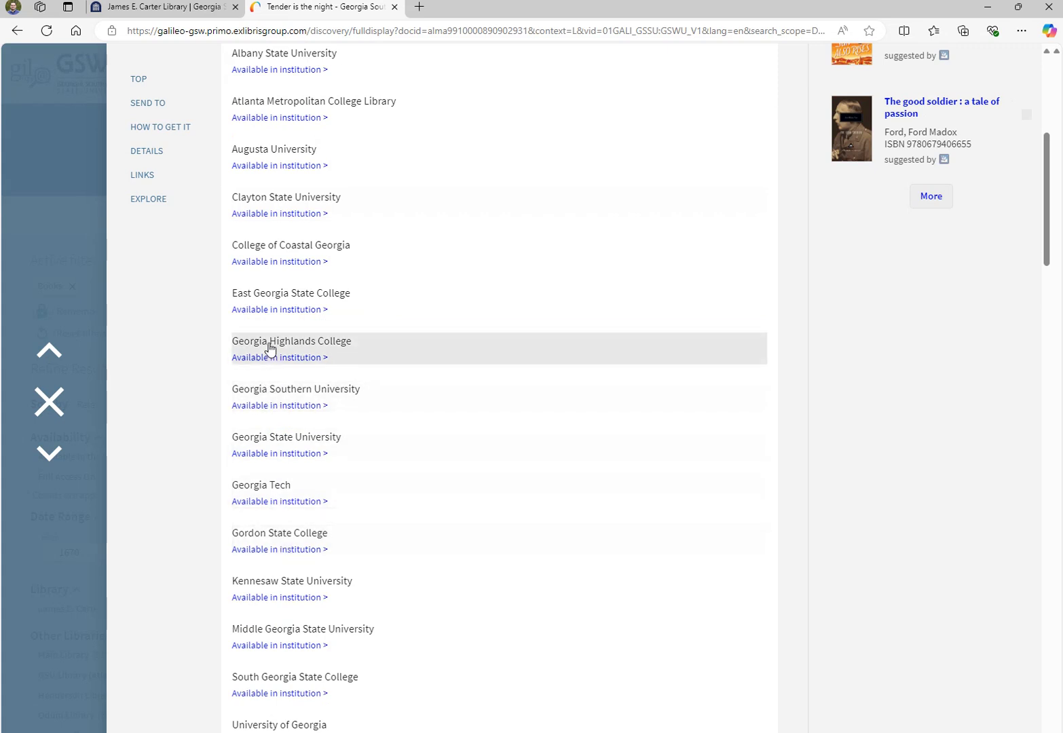
pyautogui.scroll(3, 441, 409)
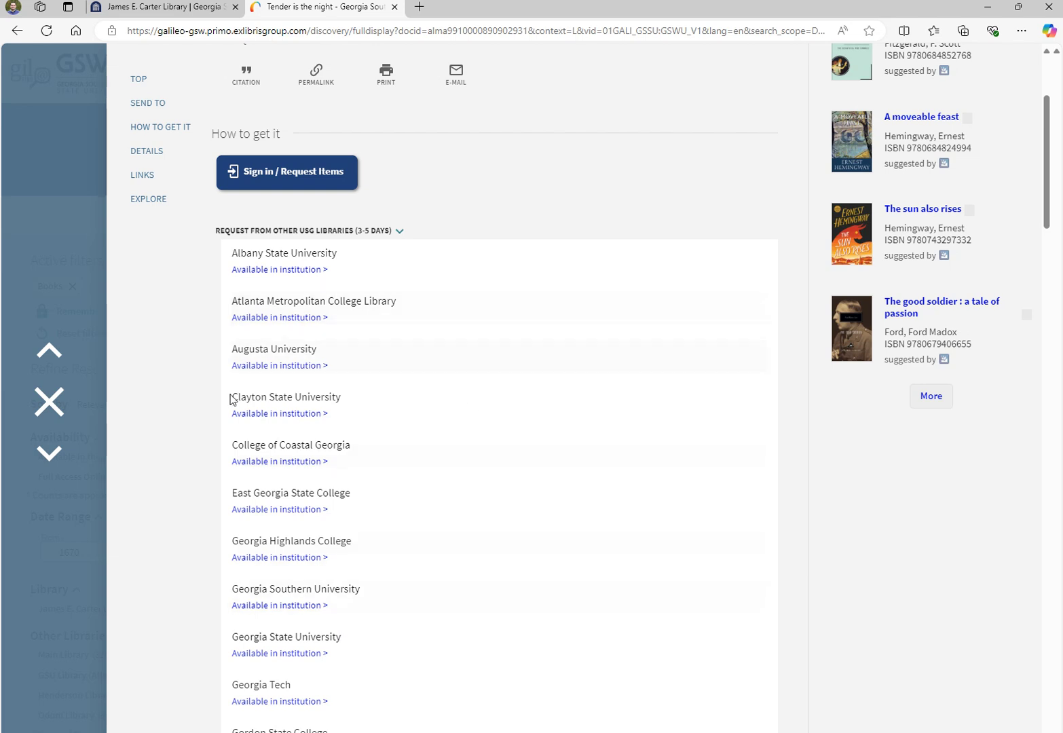
pyautogui.click(286, 405)
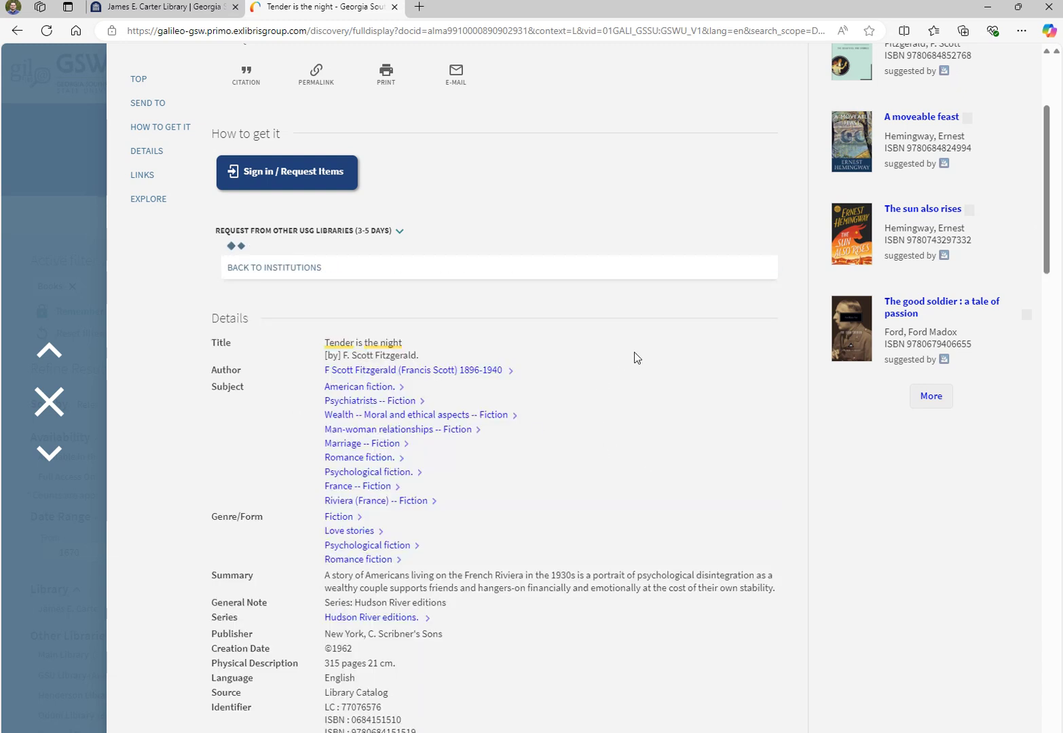
# View the Clayton State copy's call number and barcode, then return to the Books results
pyautogui.scroll(-2, 637, 357)
pyautogui.scroll(-2, 637, 357)
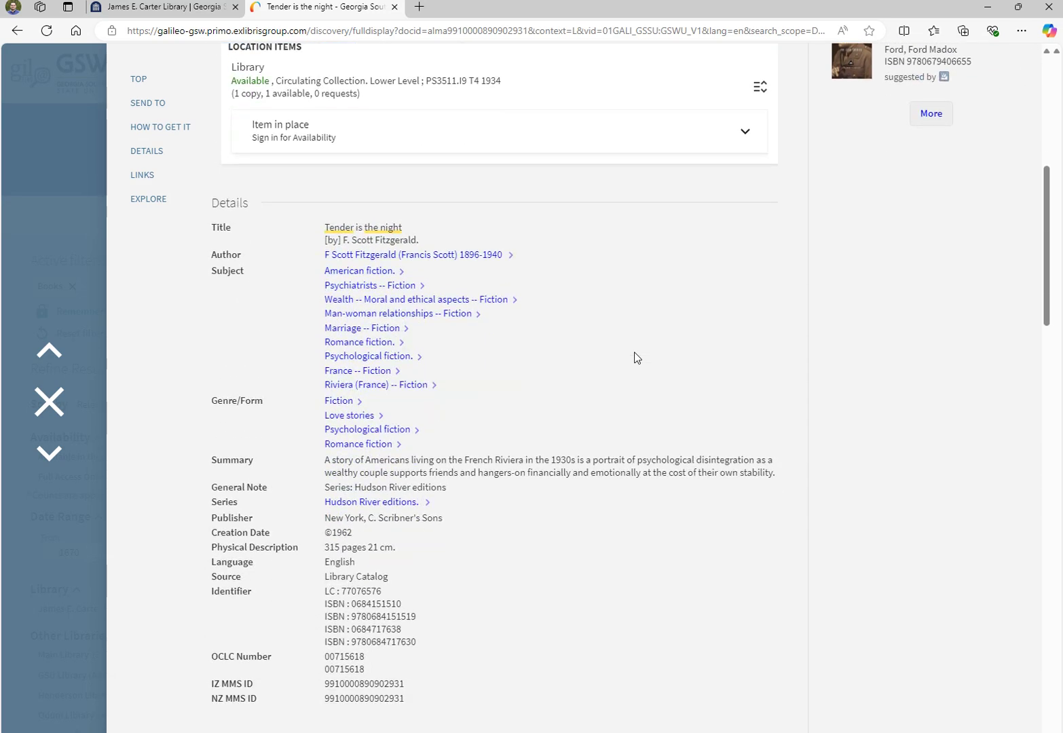
pyautogui.scroll(3, 621, 416)
pyautogui.scroll(2, 623, 422)
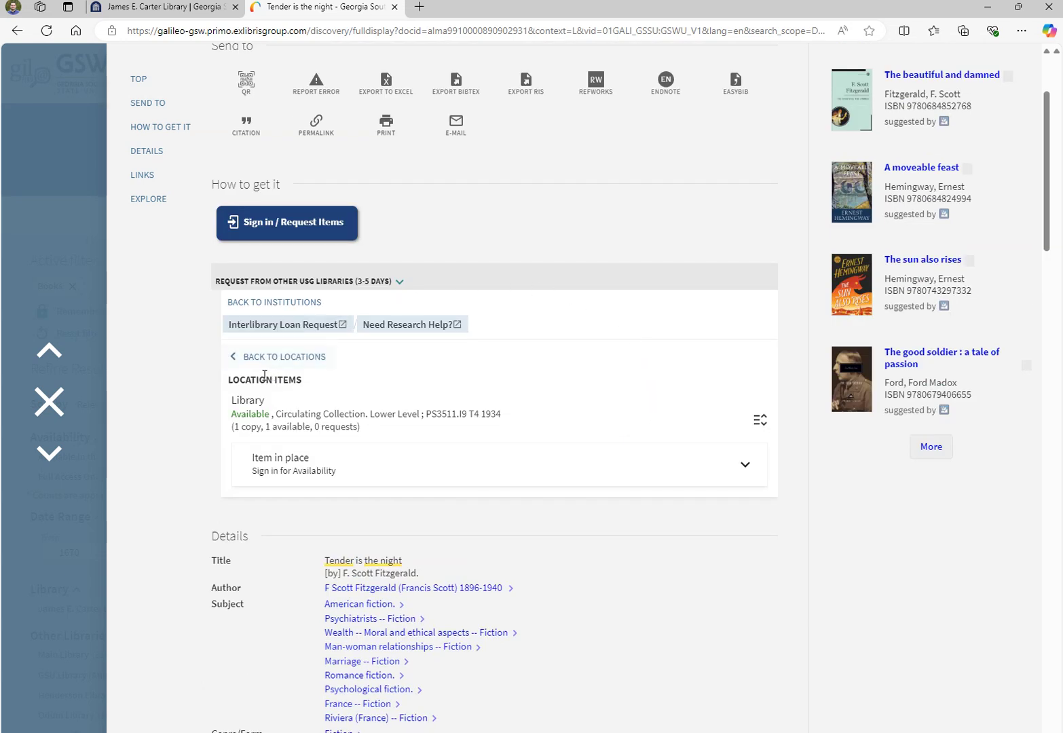
pyautogui.moveTo(233, 413); pyautogui.dragTo(269, 414)
pyautogui.click(590, 381)
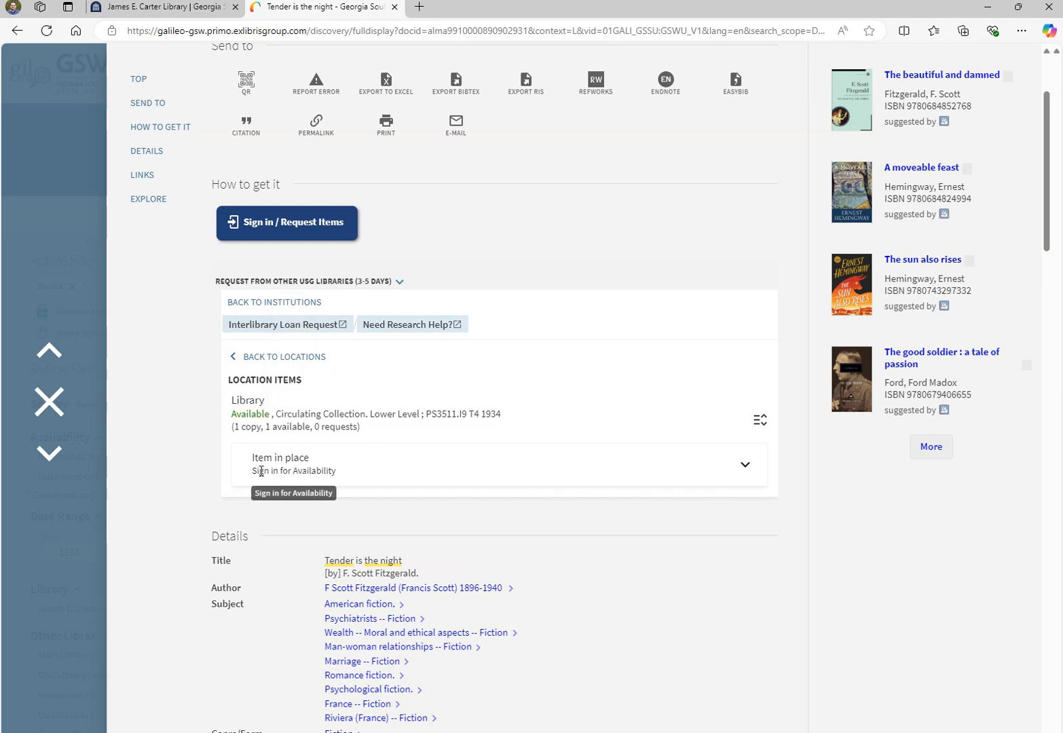
pyautogui.moveTo(256, 470); pyautogui.dragTo(326, 469)
pyautogui.click(315, 470)
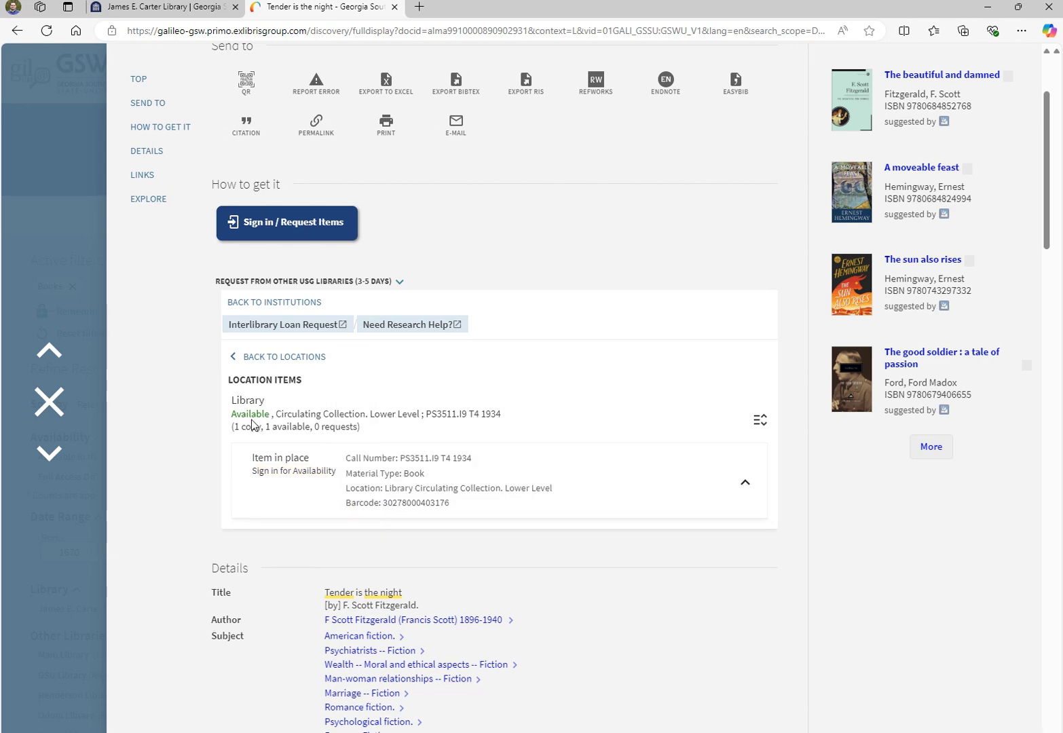
pyautogui.scroll(2, 638, 419)
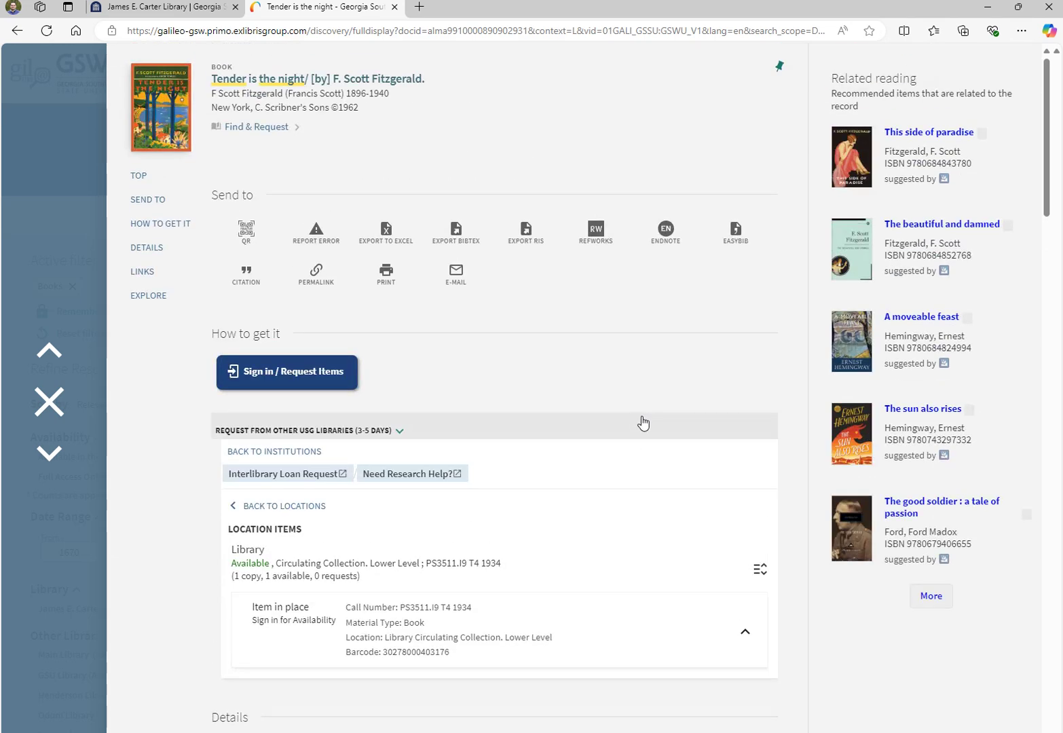
pyautogui.click(49, 400)
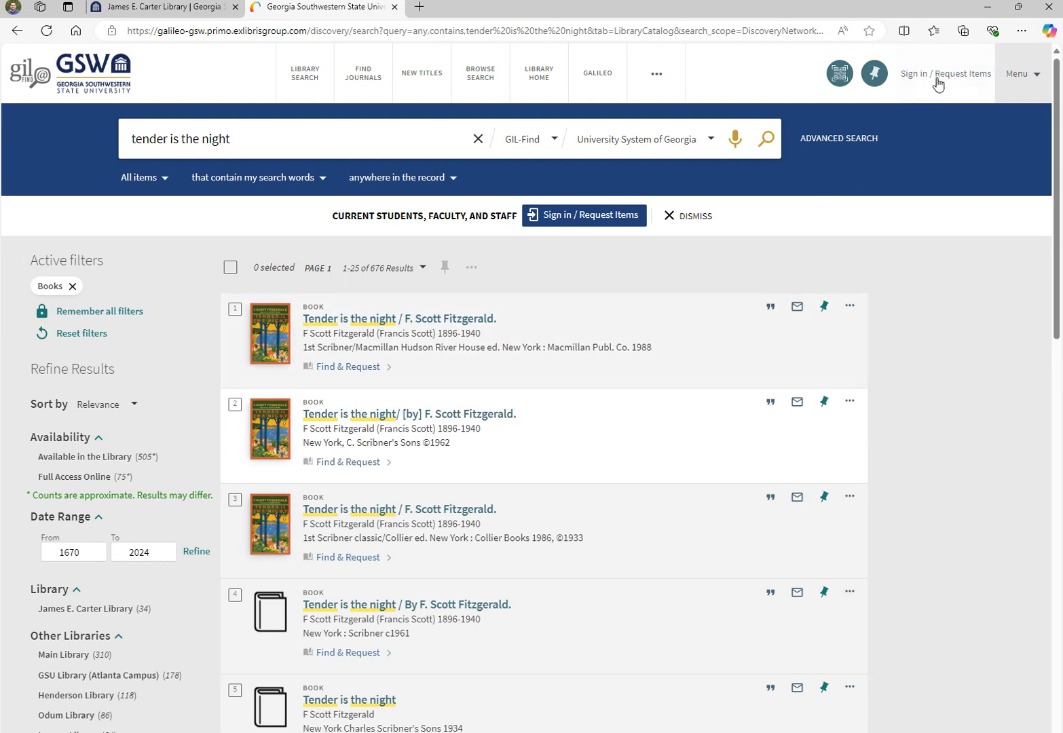
# Sign in to GIL-Find as a GSW student, faculty or staff member
pyautogui.click(940, 76)
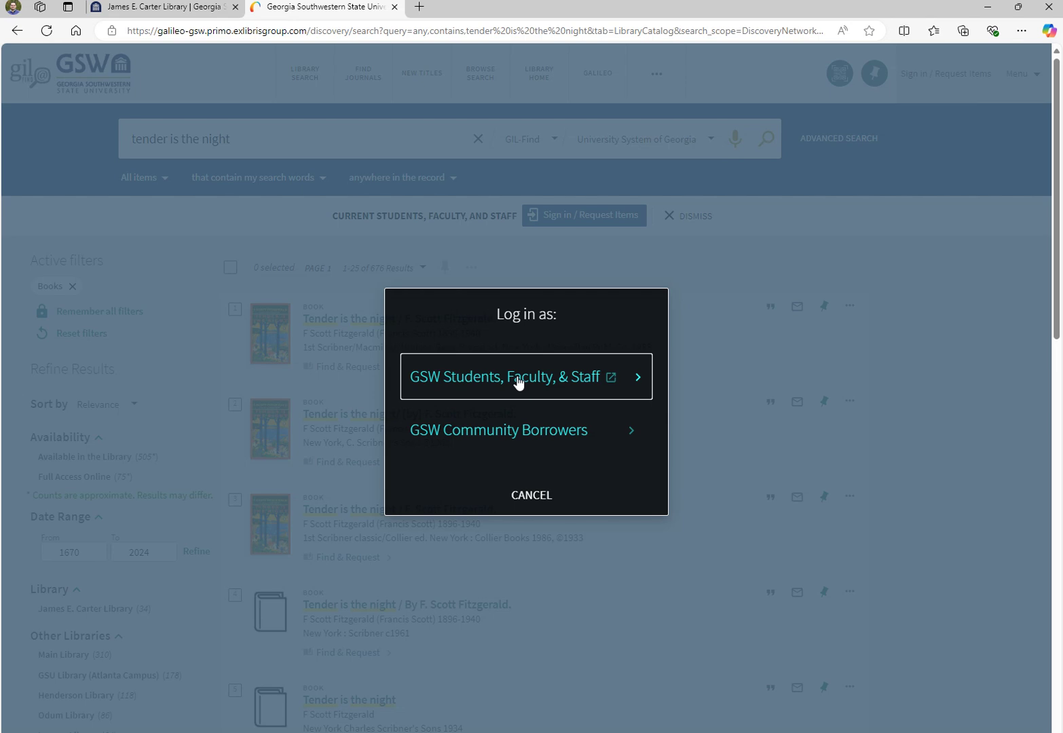
pyautogui.click(518, 384)
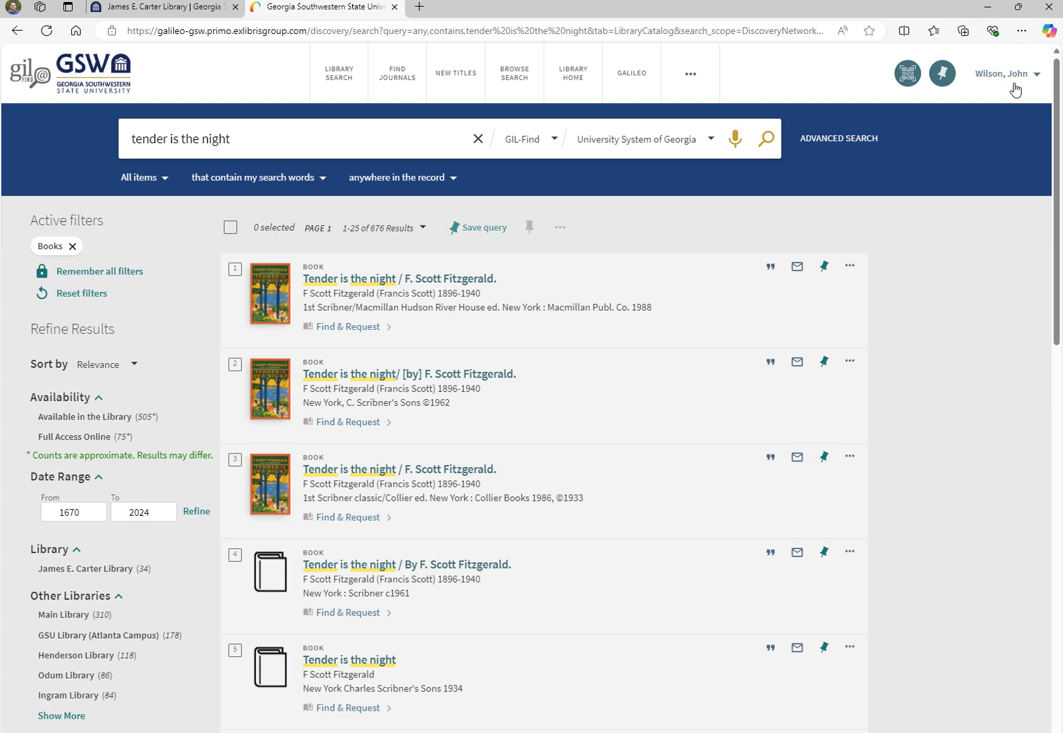
# Request Clayton State's copy of the 1962 edition for pickup at GSW's James E. Carter Library
pyautogui.click(376, 375)
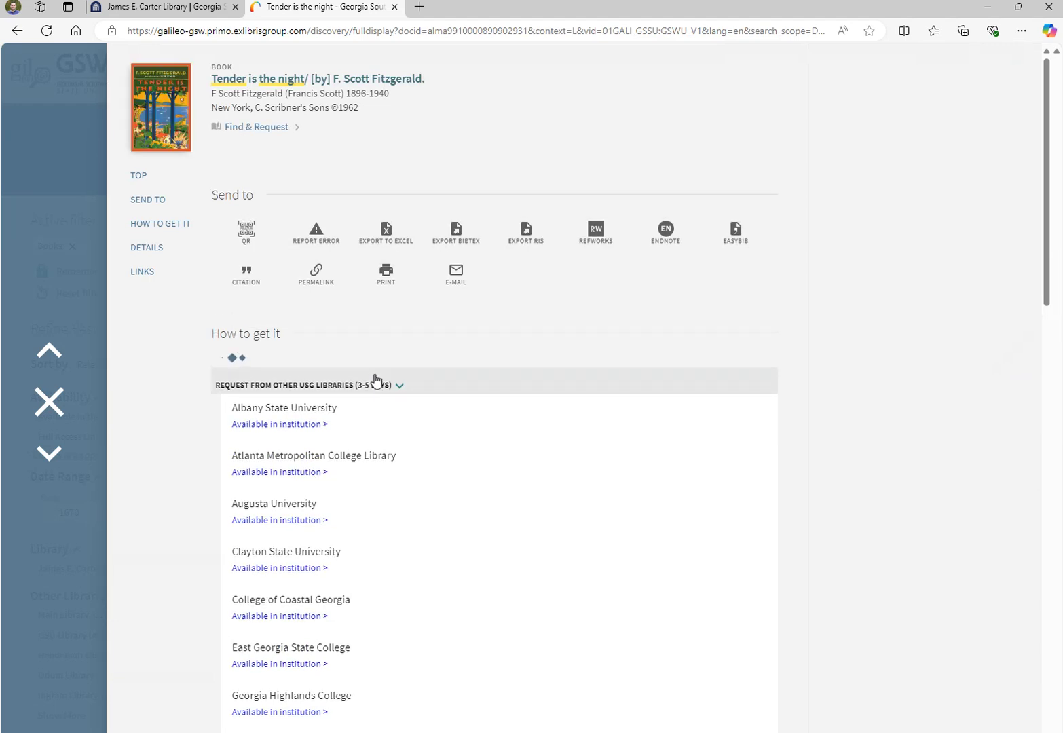
pyautogui.scroll(-3, 520, 515)
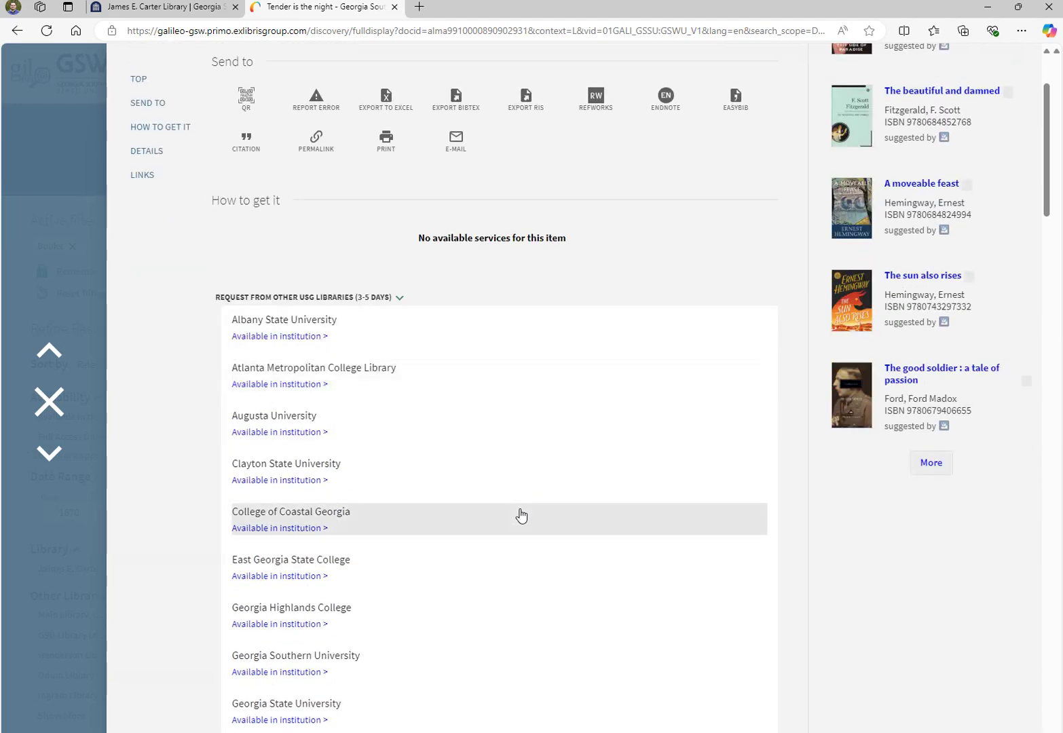
pyautogui.click(269, 412)
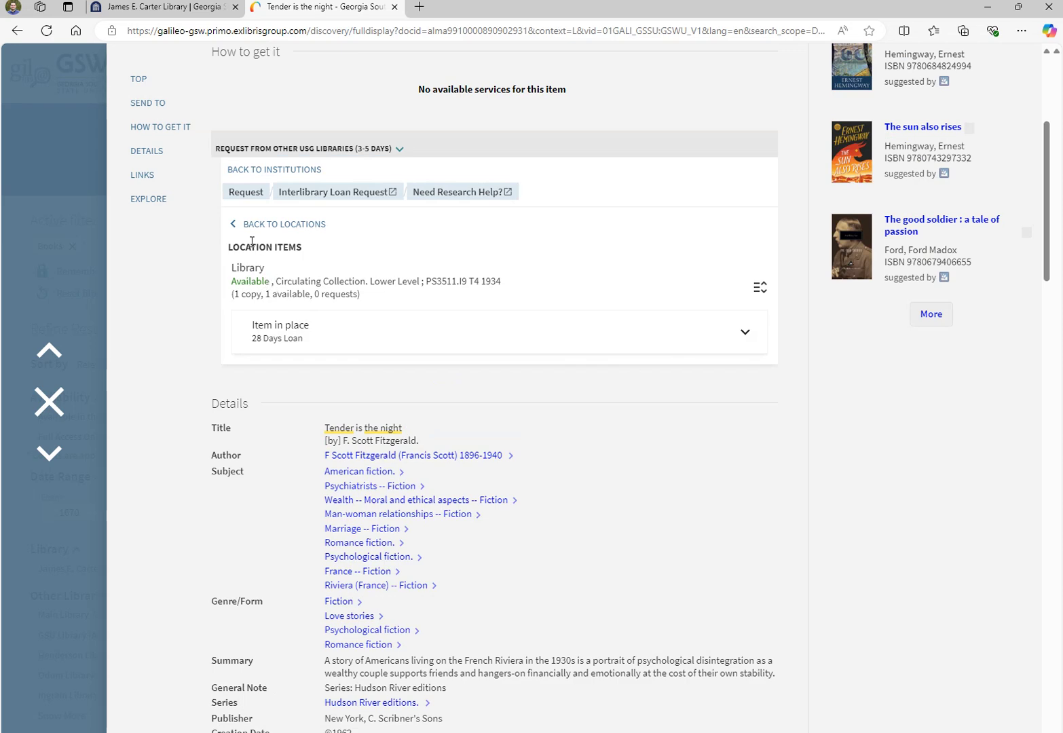
pyautogui.click(247, 193)
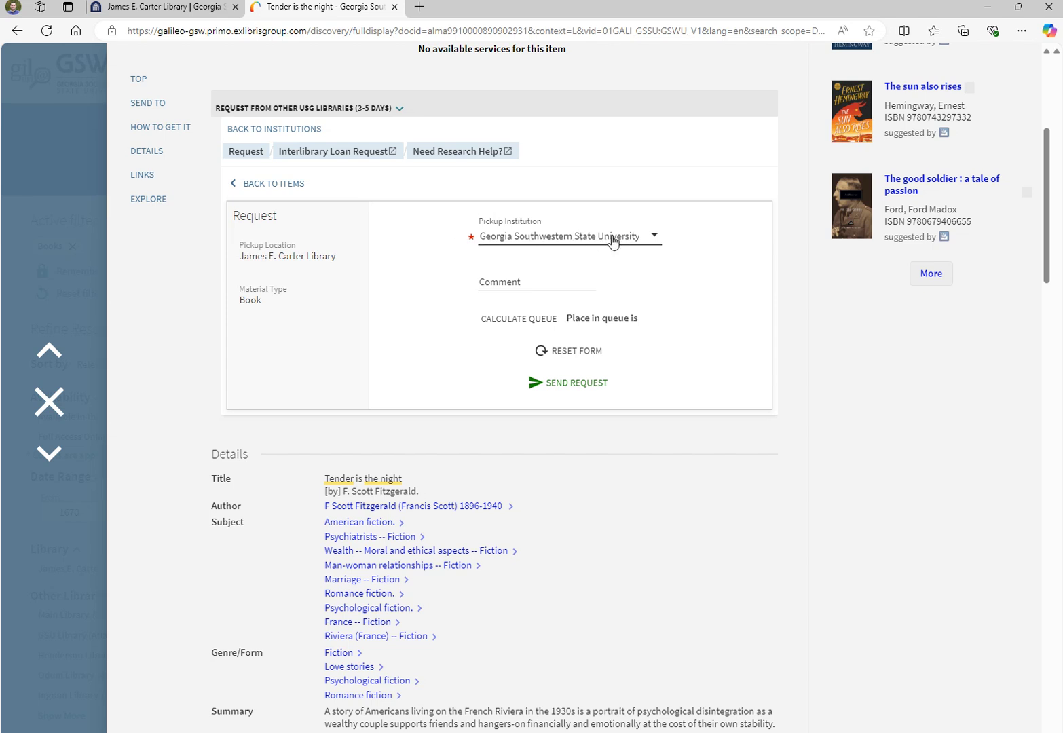
# Send the request with the comment 'Please hurry, need this for class' and confirm success
pyautogui.click(517, 281)
pyautogui.write('P')
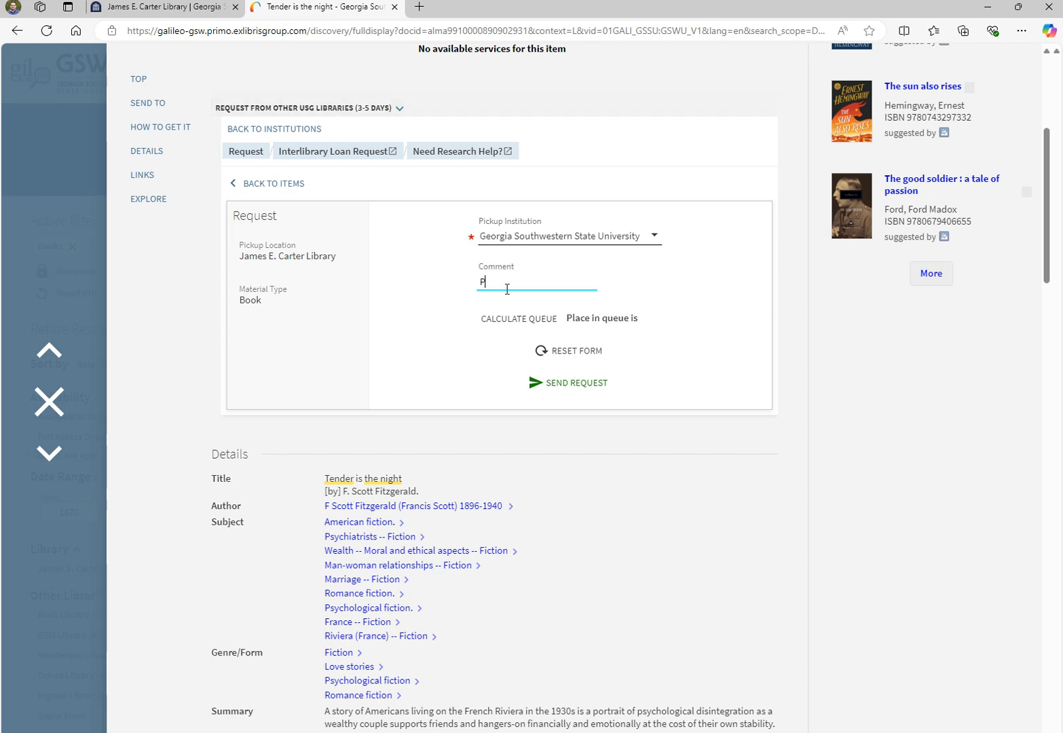
pyautogui.write('lease hurry, need this for class')
pyautogui.click(496, 298)
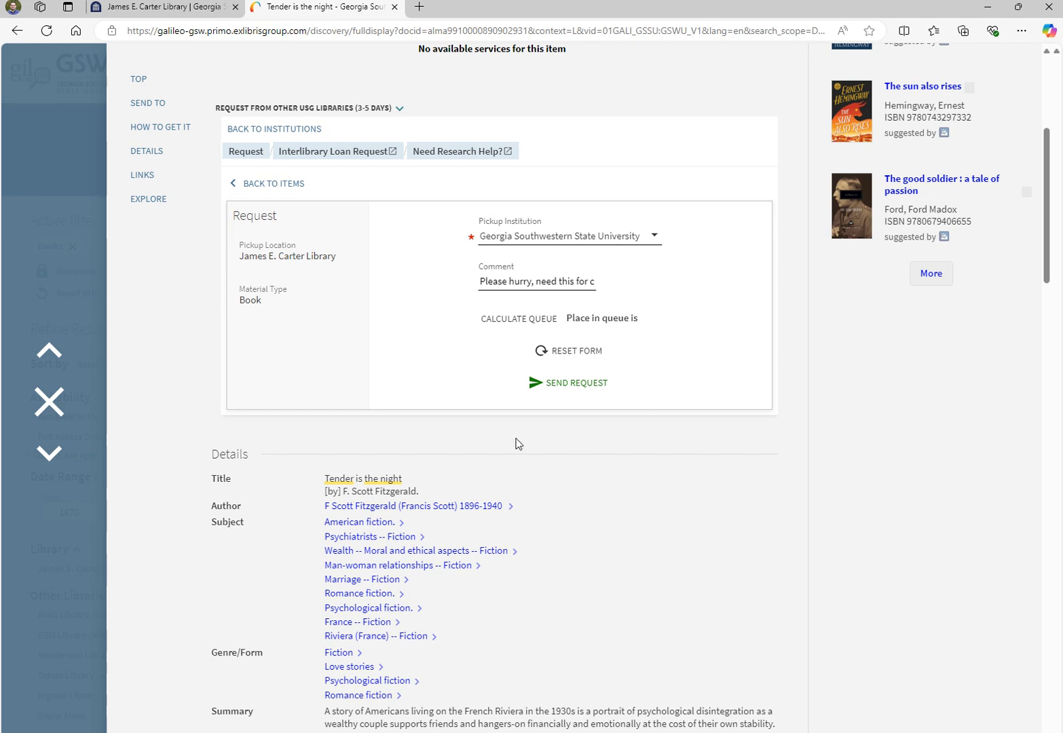
pyautogui.click(560, 383)
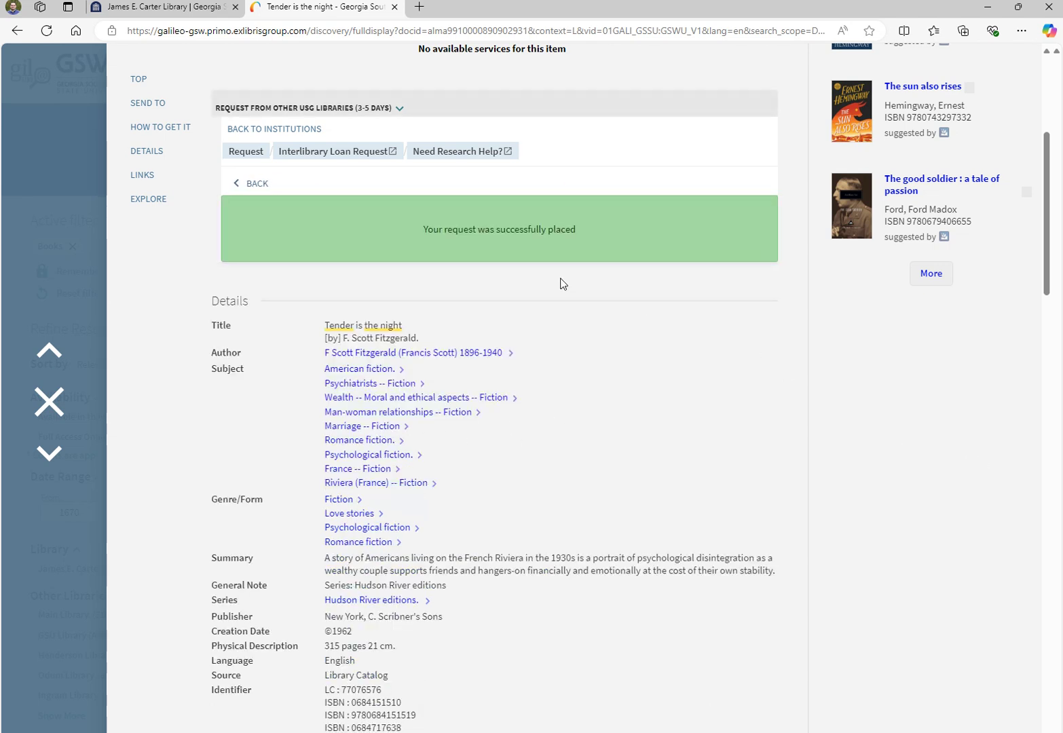
pyautogui.moveTo(423, 230); pyautogui.dragTo(583, 230)
pyautogui.click(942, 422)
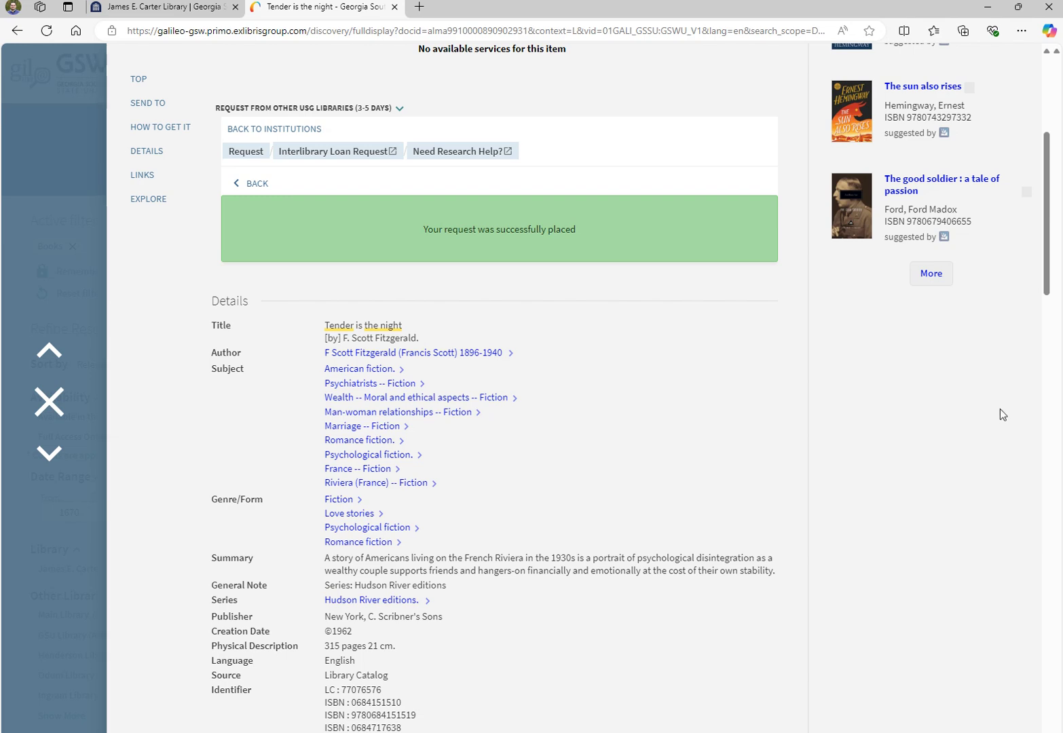
# Close the full record, the GIL-Find tab, and the Edge browser
pyautogui.click(57, 407)
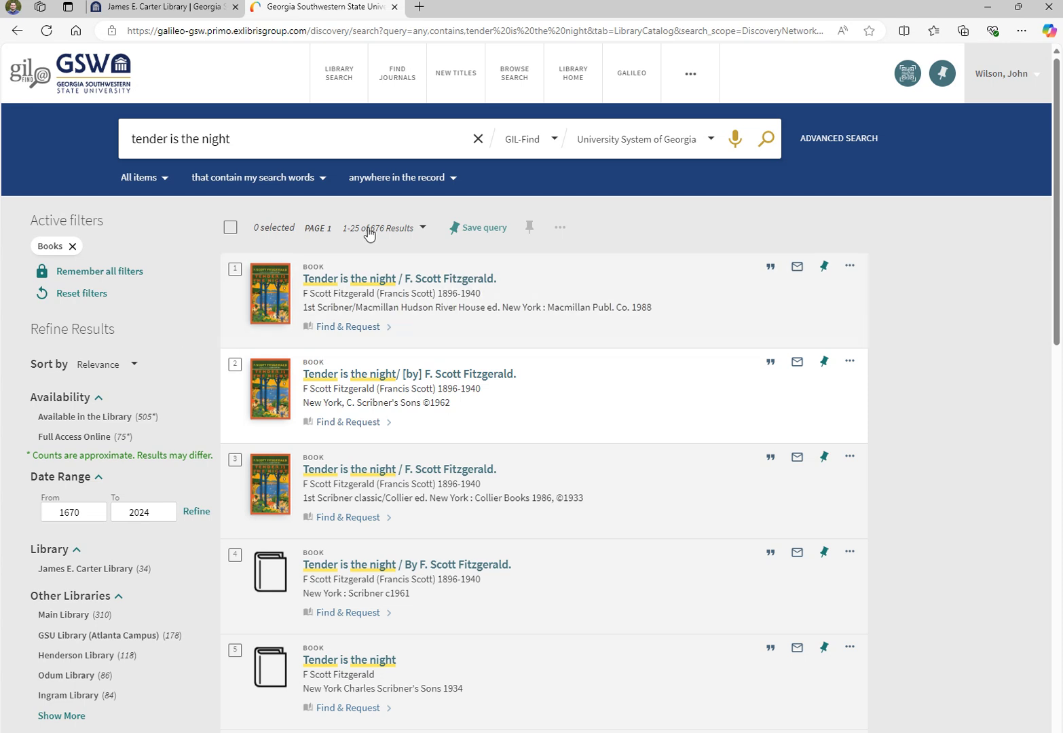
pyautogui.click(394, 7)
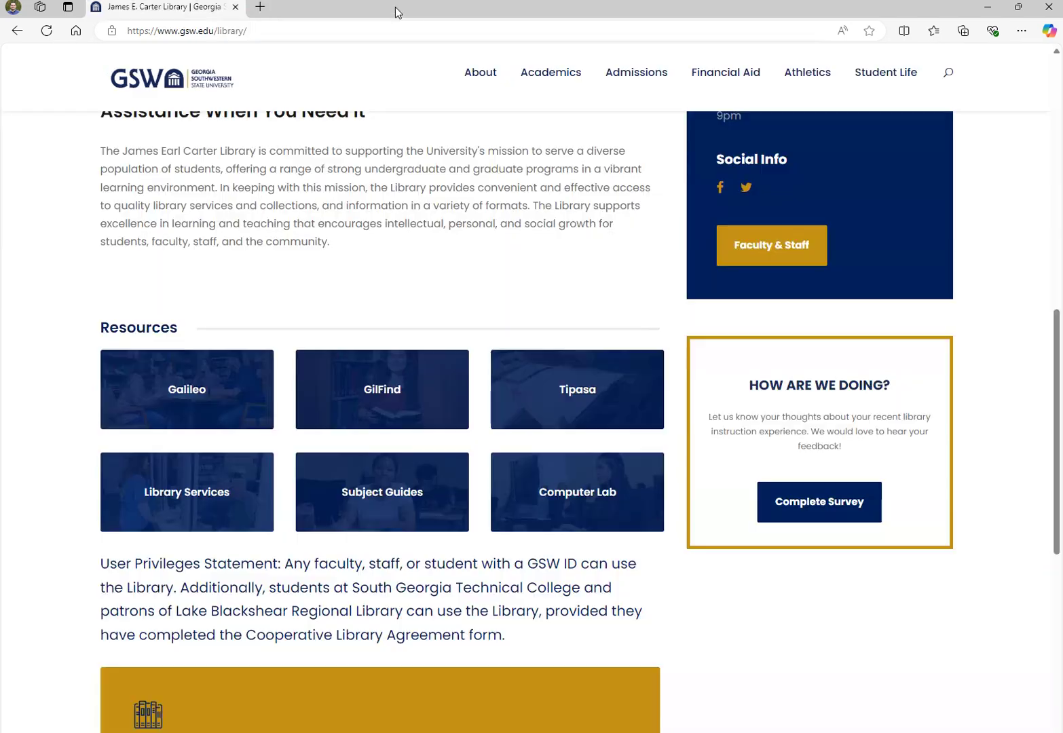
pyautogui.click(236, 7)
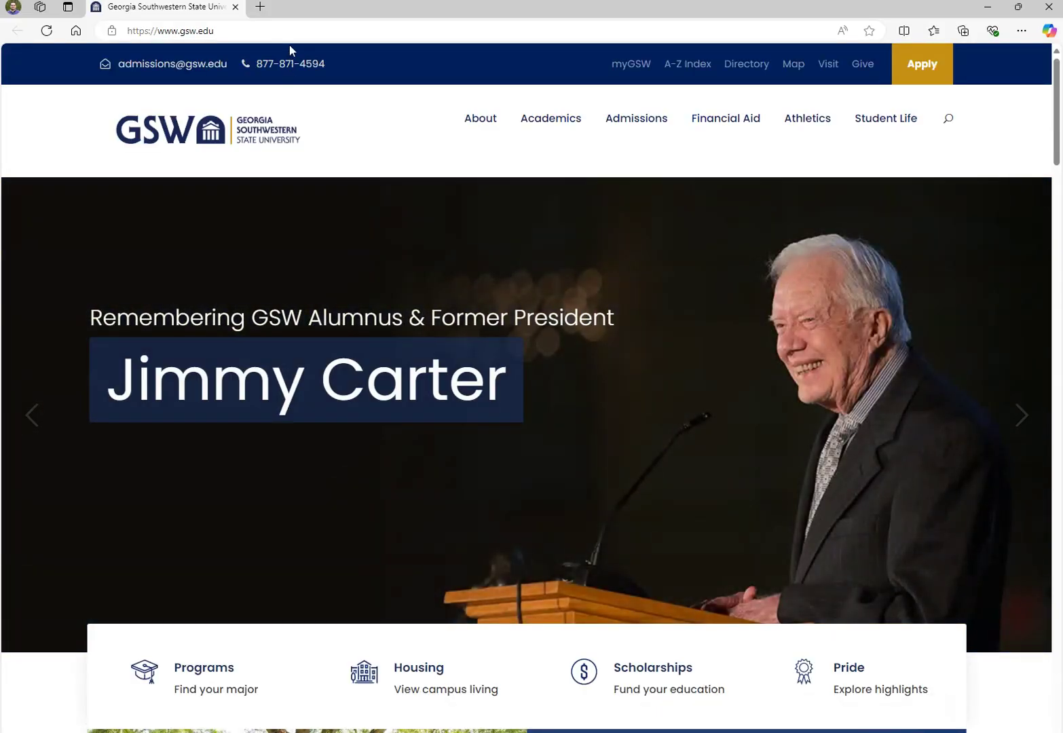
# Reopen Edge at gsw.edu and reach the James E. Carter Library's Resources links, including Tipasa
pyautogui.click(270, 27)
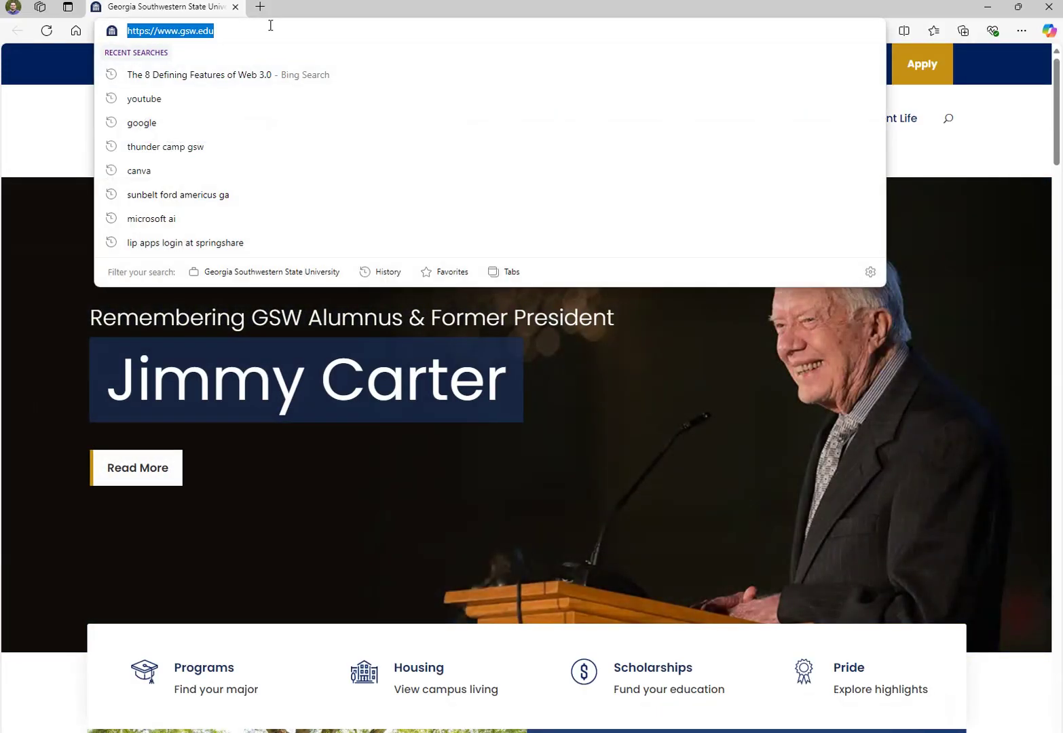
pyautogui.write('gsw.edu')
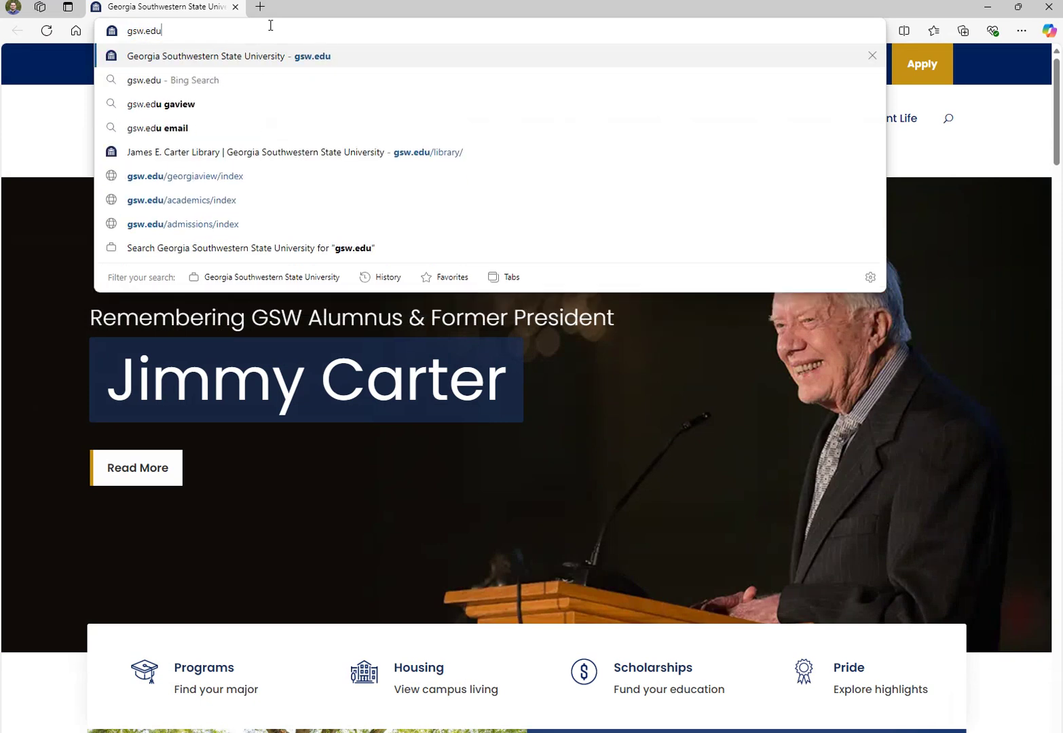
pyautogui.press('Return')
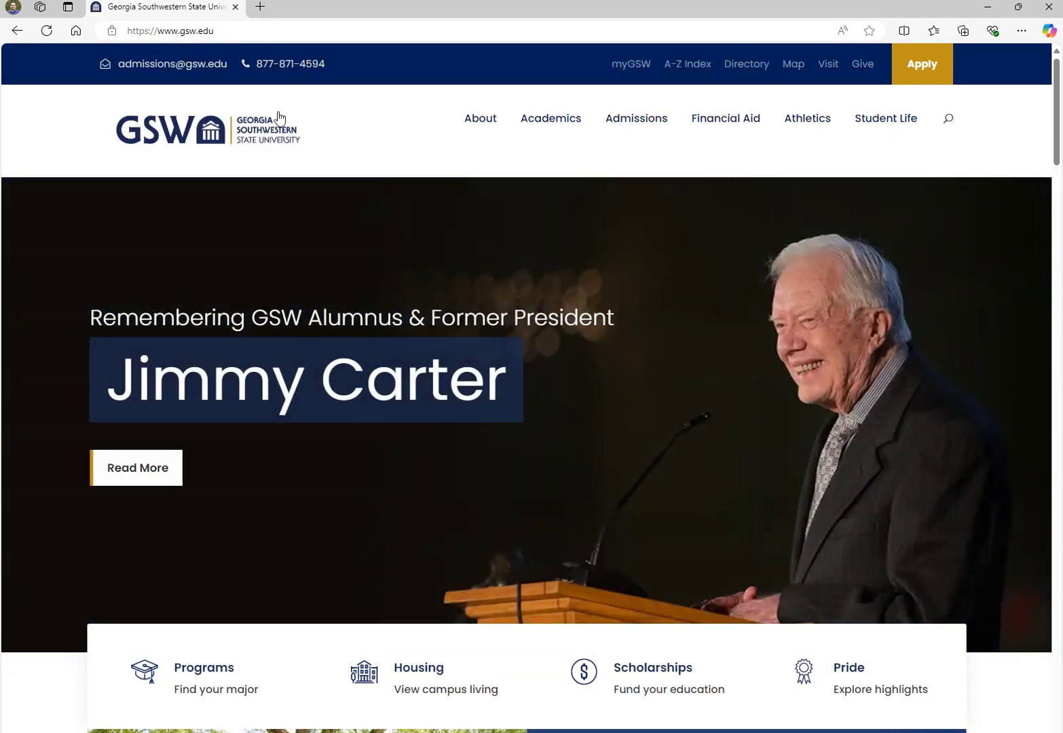
pyautogui.moveTo(553, 123)
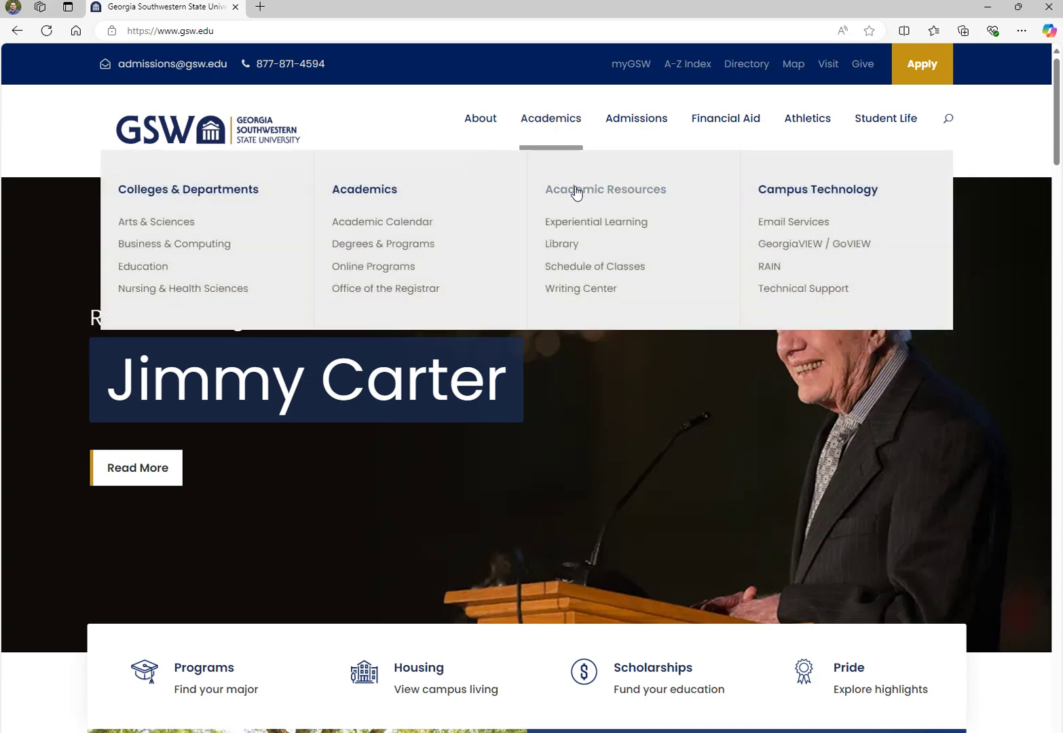
pyautogui.click(569, 246)
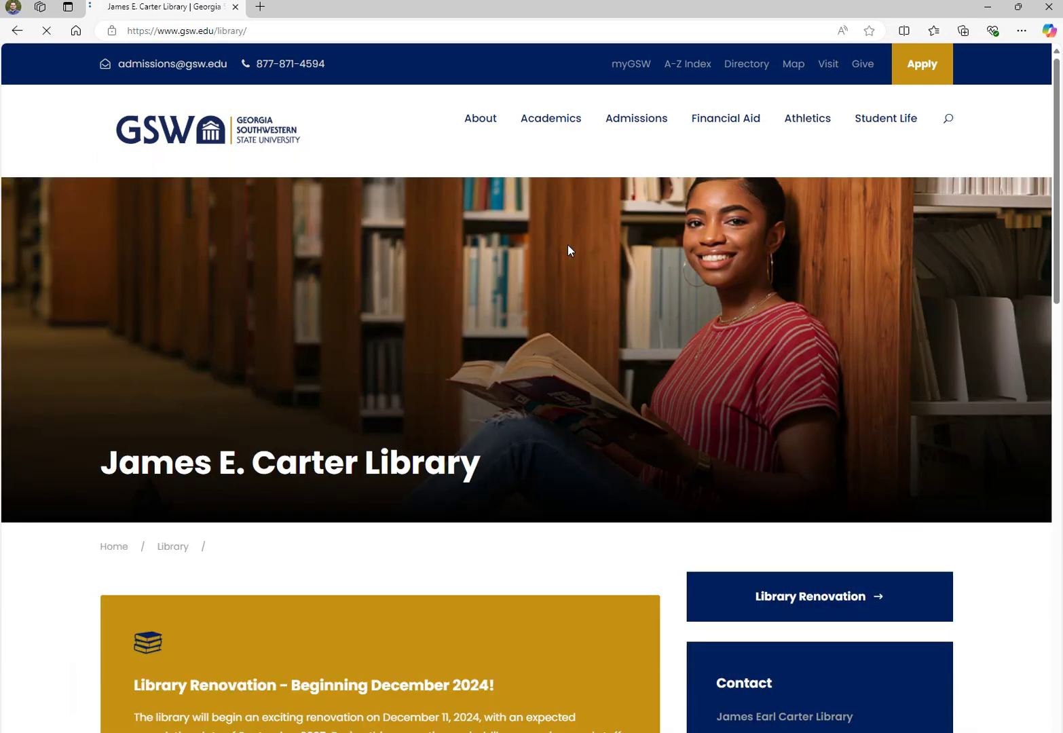
pyautogui.scroll(-8, 248, 314)
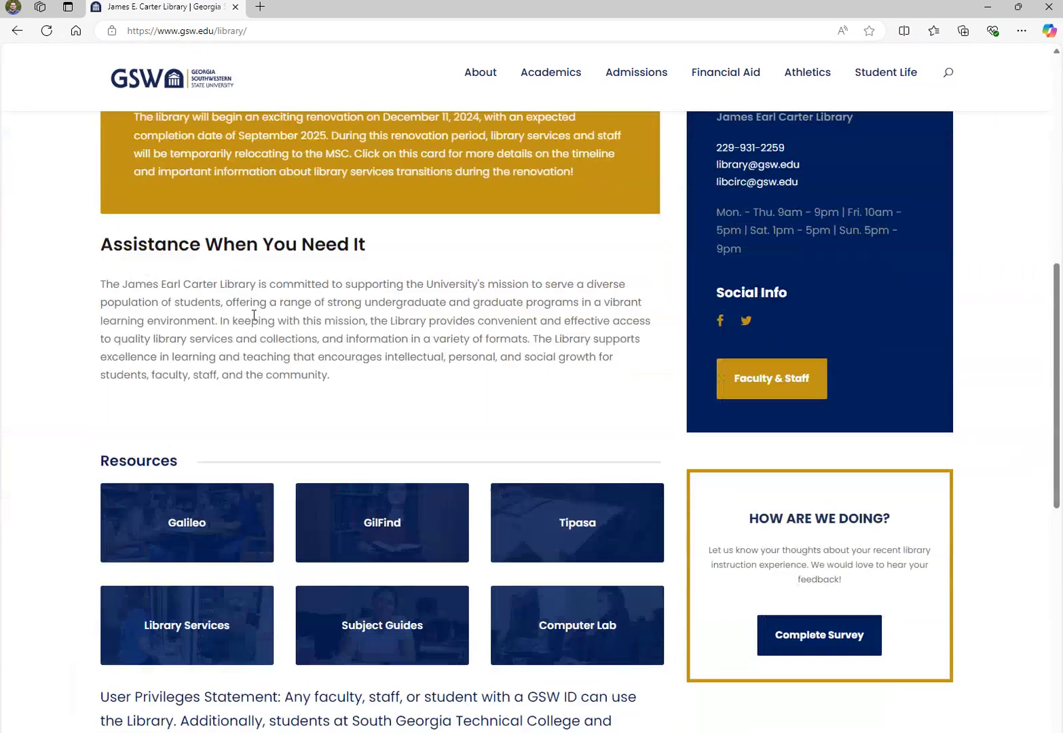
pyautogui.scroll(-4, 254, 315)
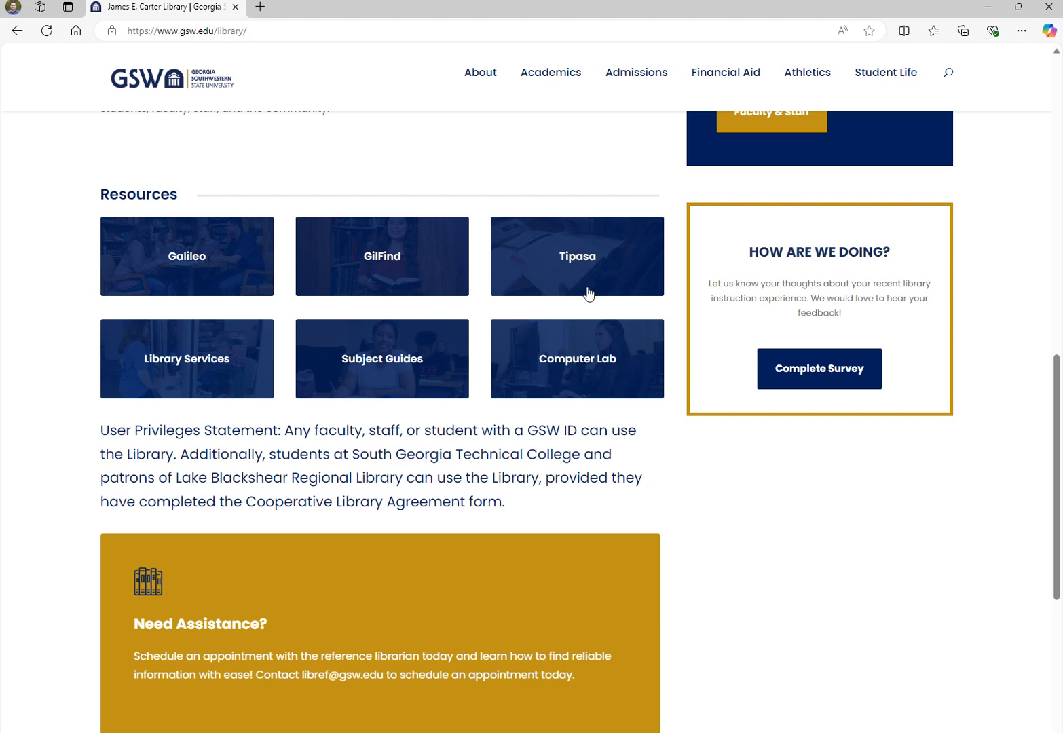
# From the Tipasa tile, start a new Book interlibrary loan request, then open a blank browser tab
pyautogui.click(582, 266)
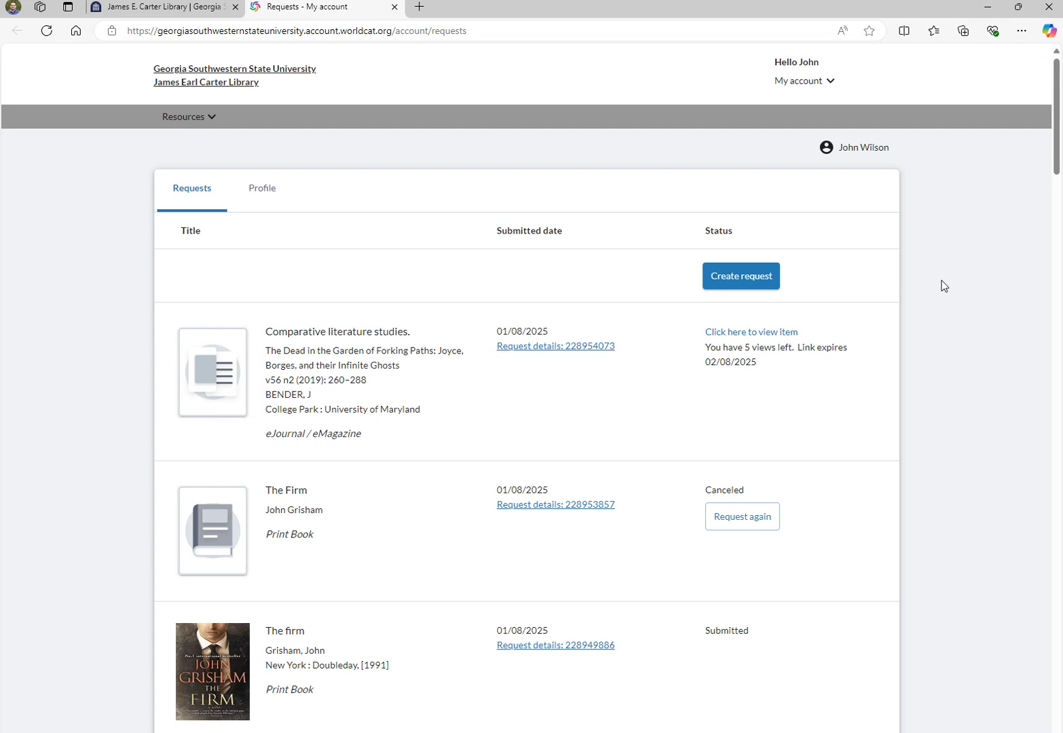
pyautogui.click(734, 282)
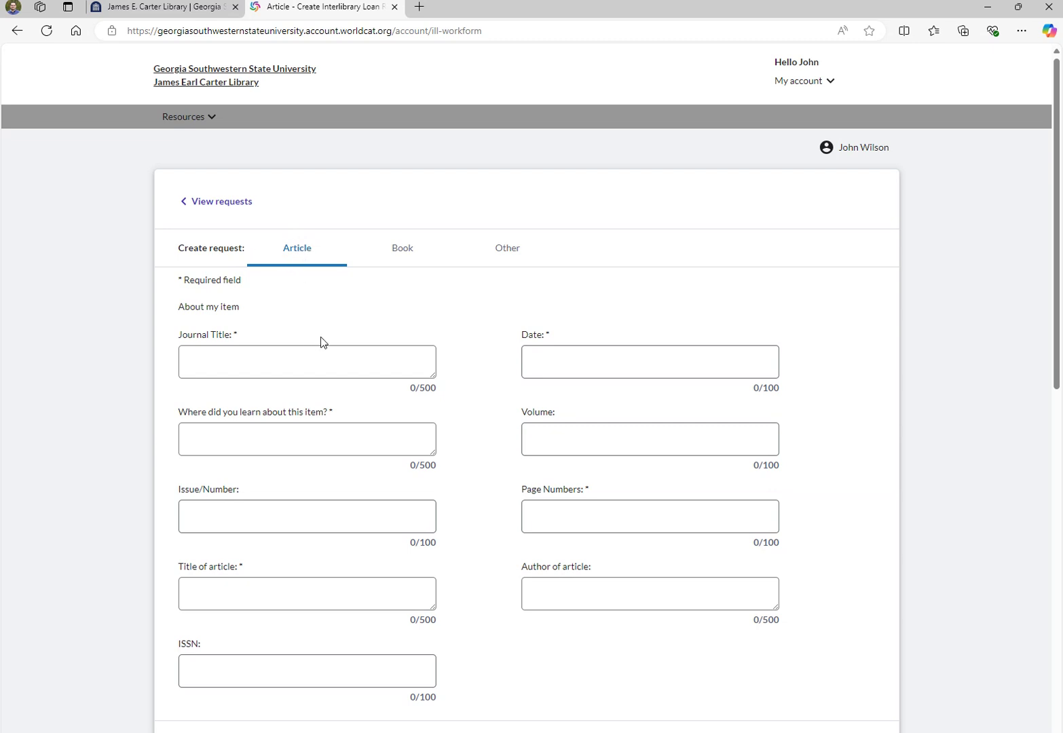
pyautogui.click(404, 254)
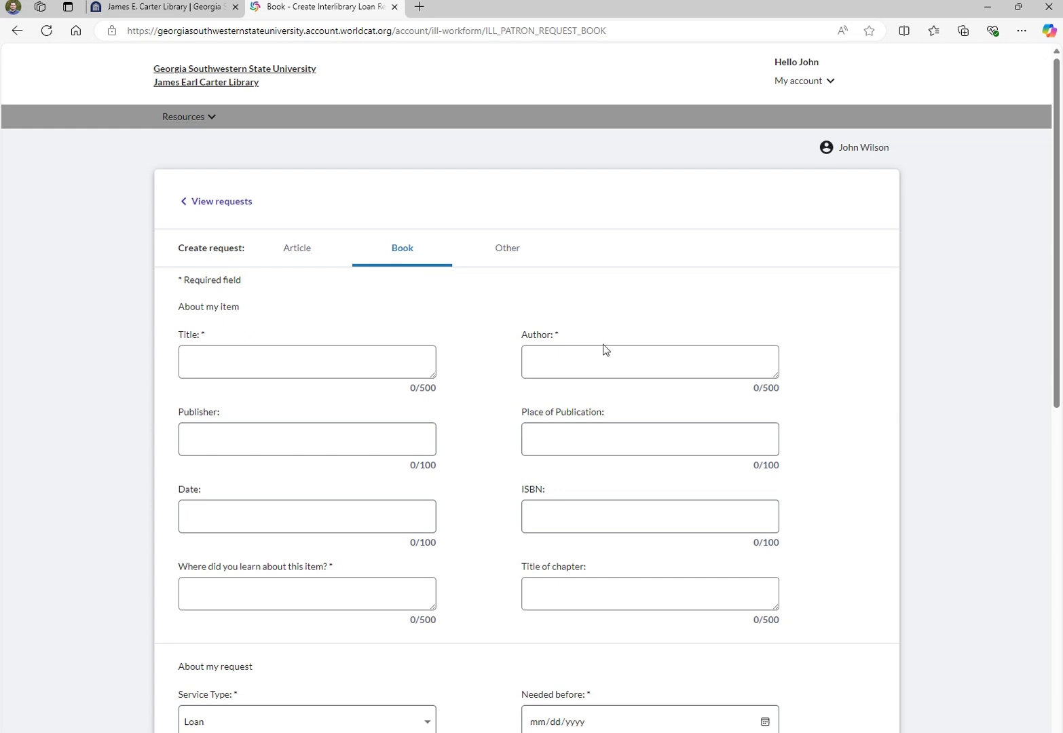
pyautogui.click(419, 8)
pyautogui.click(425, 35)
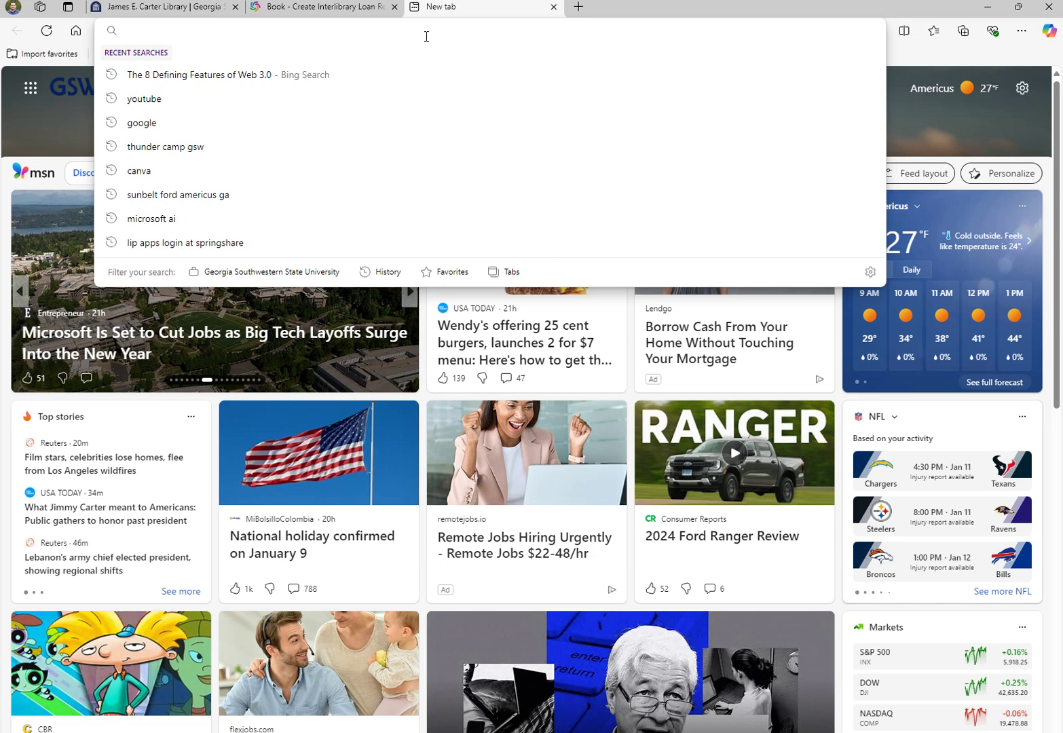
# Go to Amazon.com and search for 'the great gatsby'
pyautogui.write('amazon')
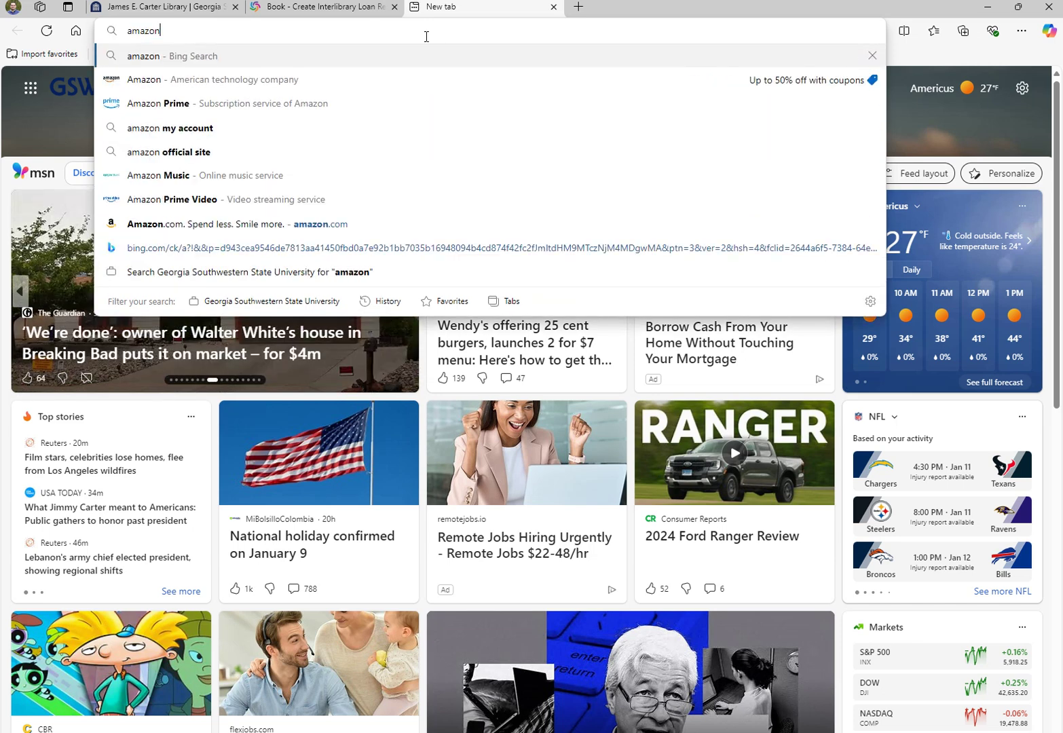
pyautogui.press('Return')
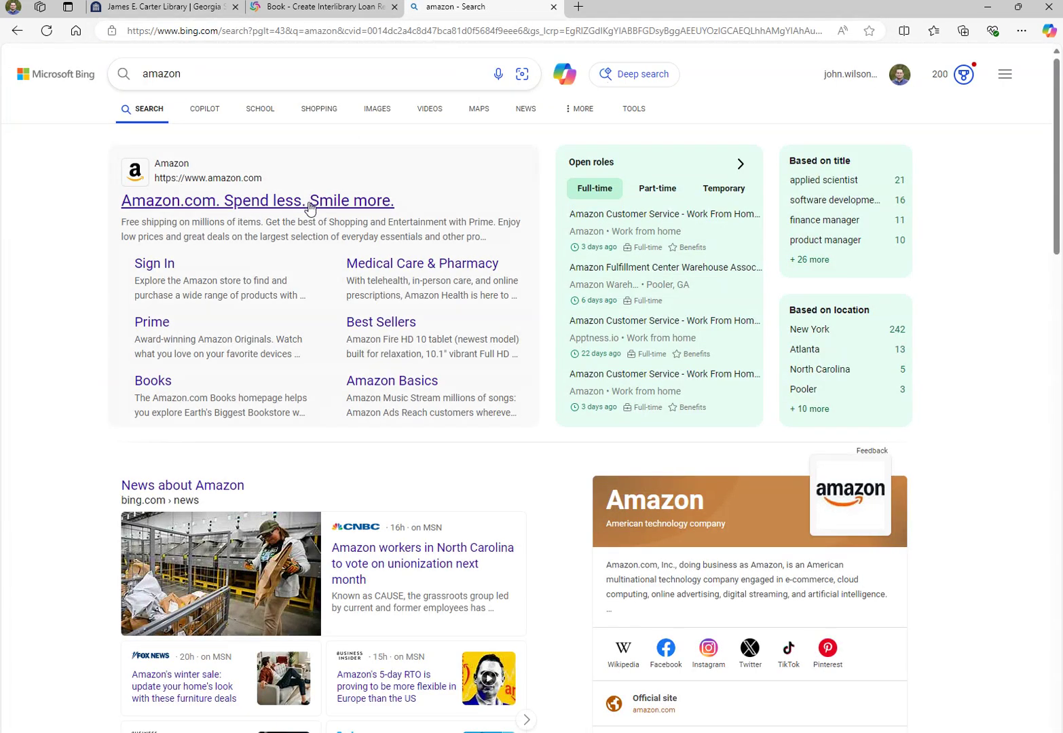
pyautogui.click(309, 204)
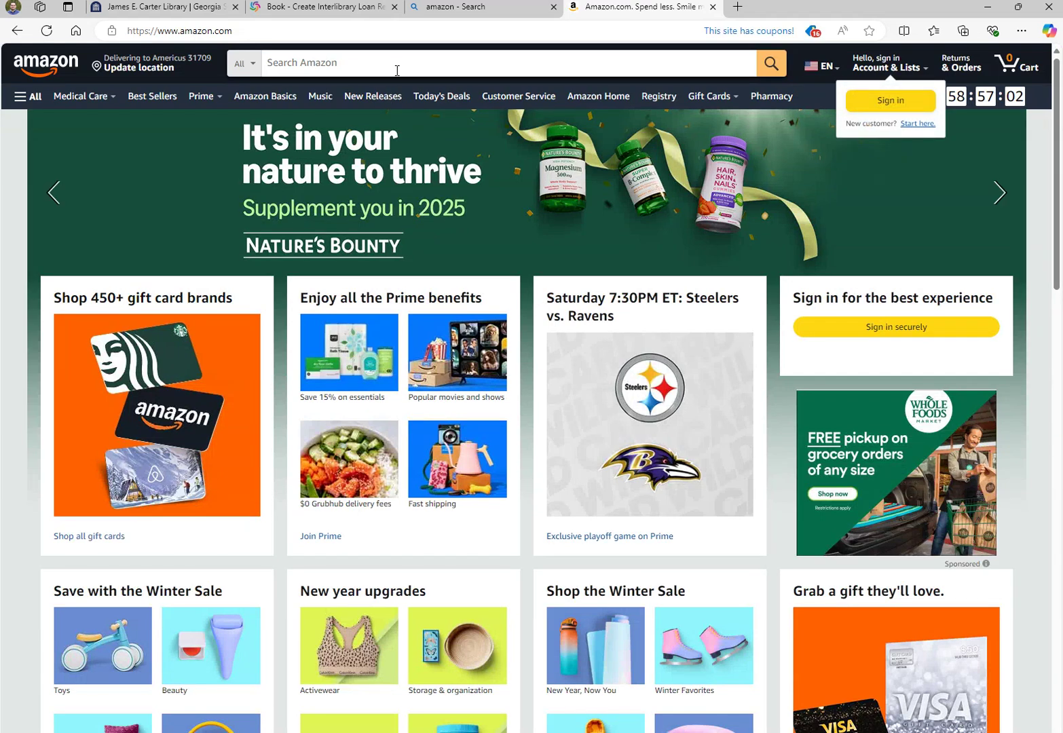
pyautogui.click(399, 65)
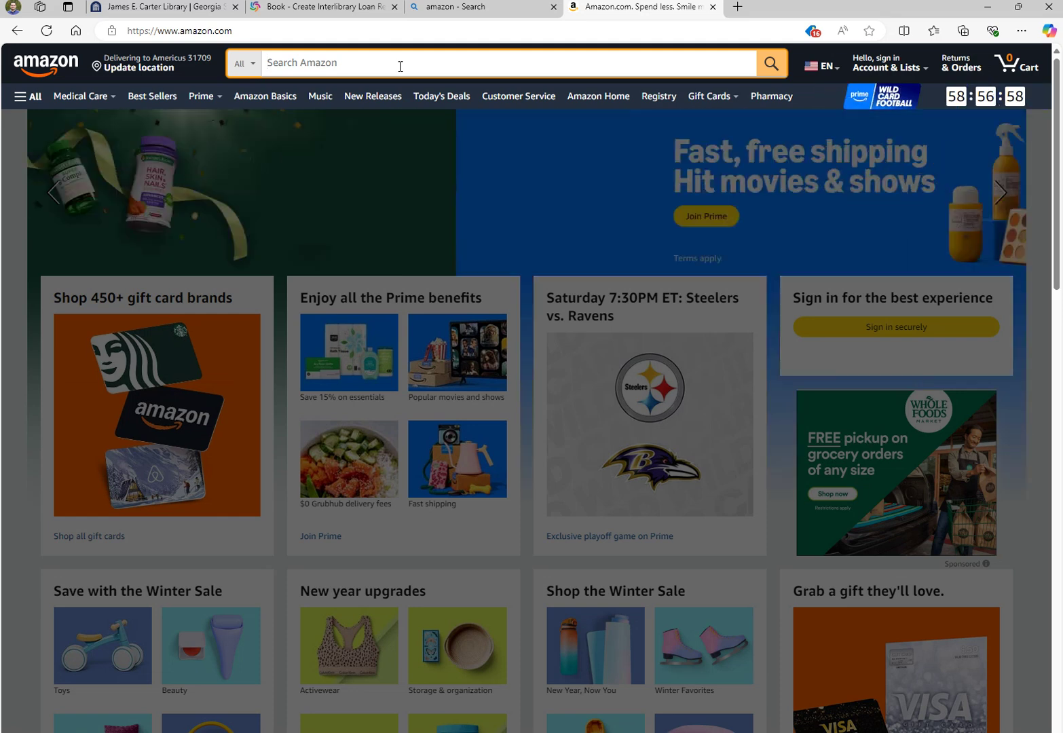
pyautogui.write('t')
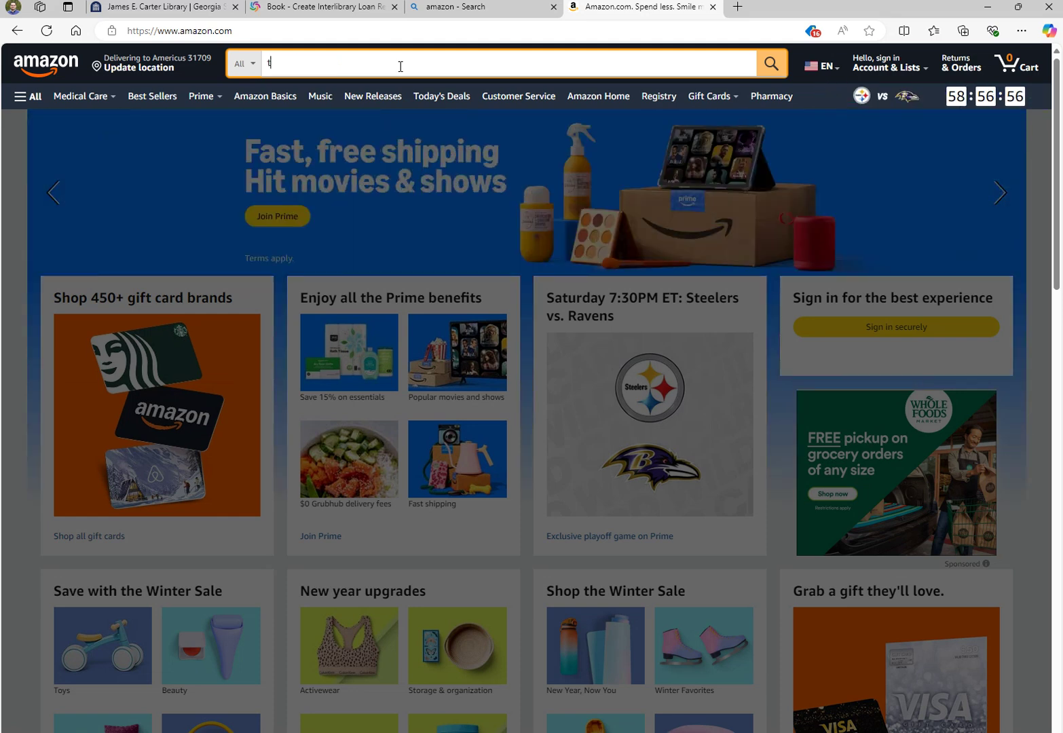
pyautogui.write('he great ga')
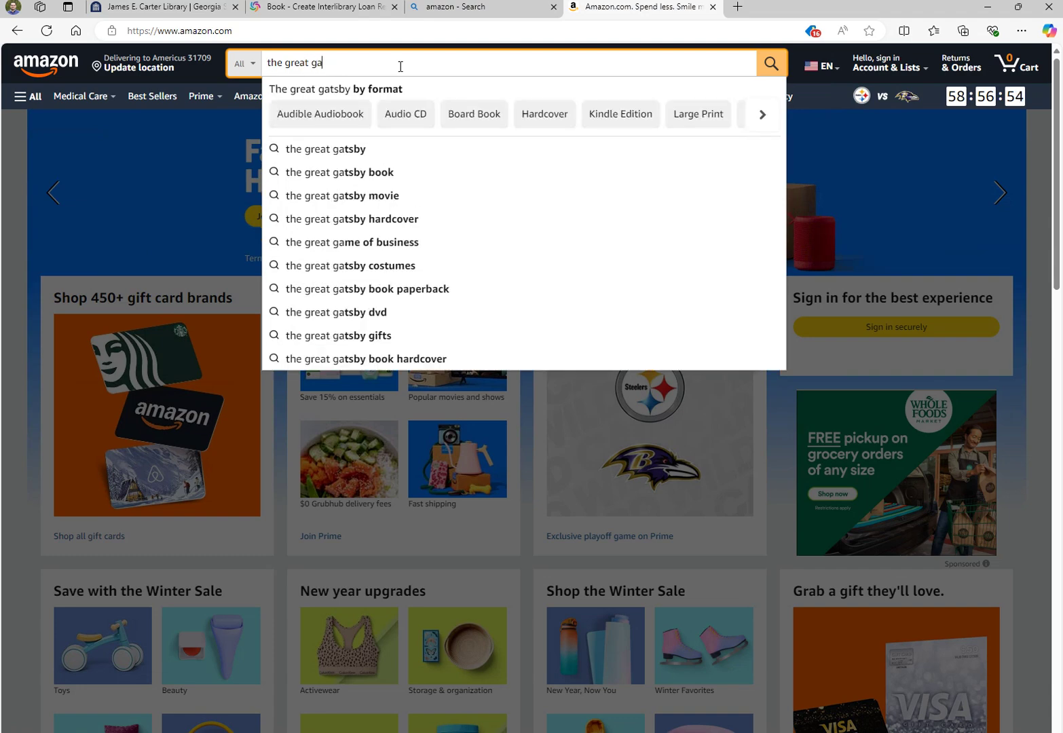
pyautogui.write('tsby')
pyautogui.press('Return')
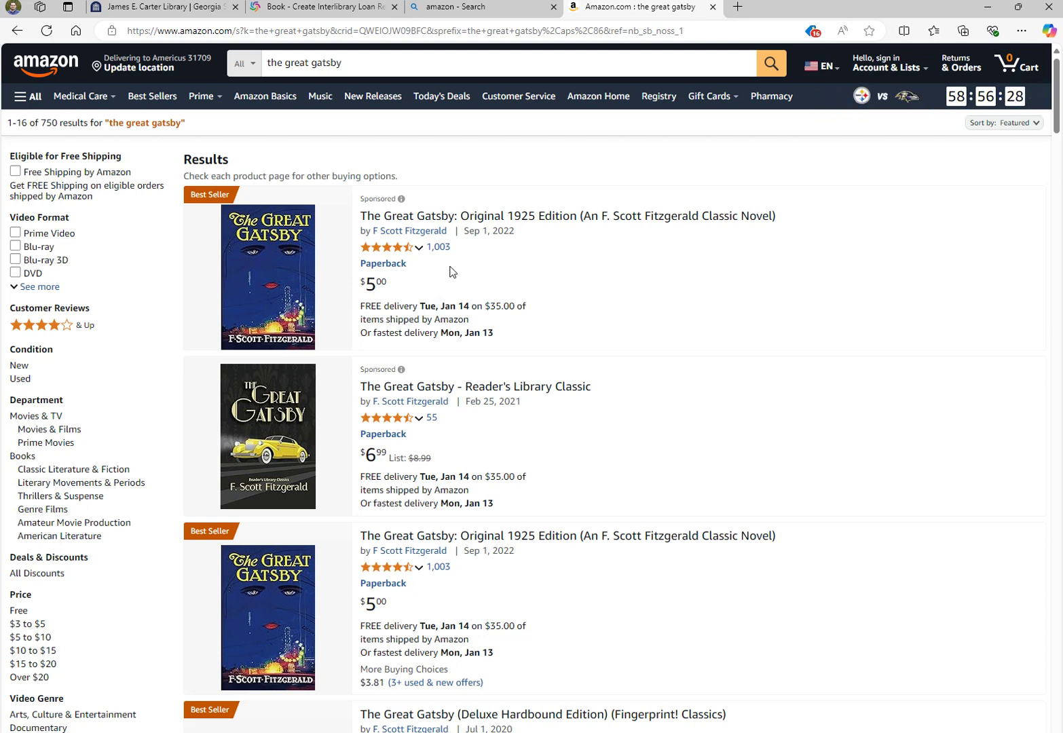
# Open the Original 1925 Edition paperback page, then return to the blank Tipasa book form
pyautogui.click(489, 218)
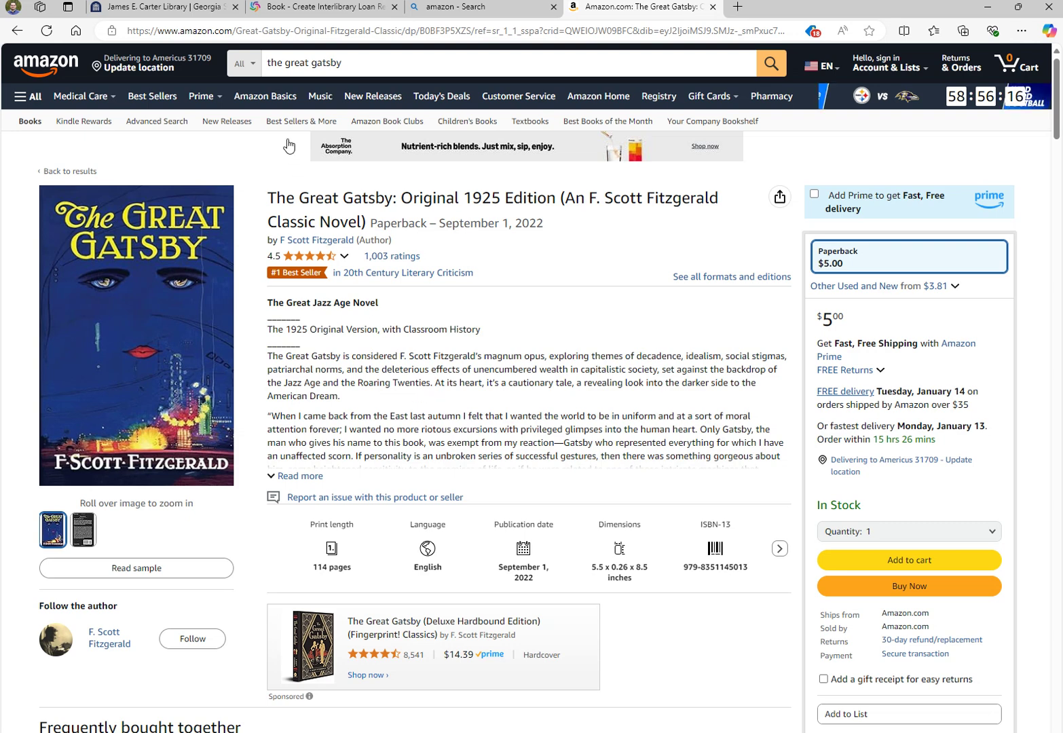
pyautogui.click(313, 12)
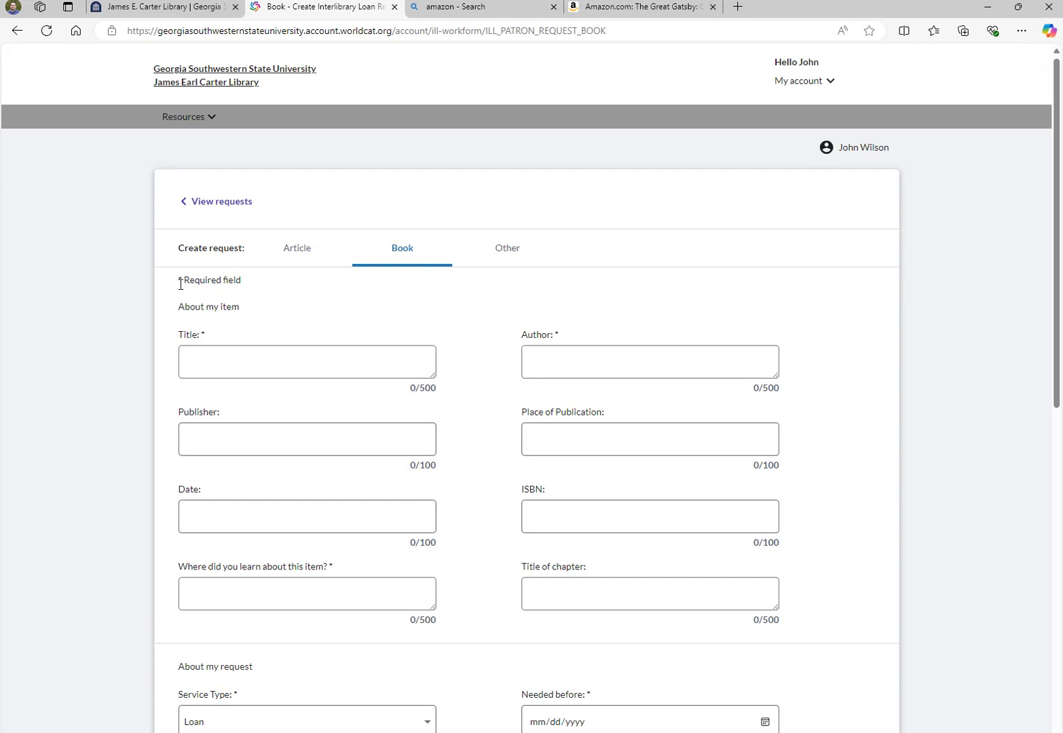
pyautogui.moveTo(180, 280); pyautogui.dragTo(180, 291)
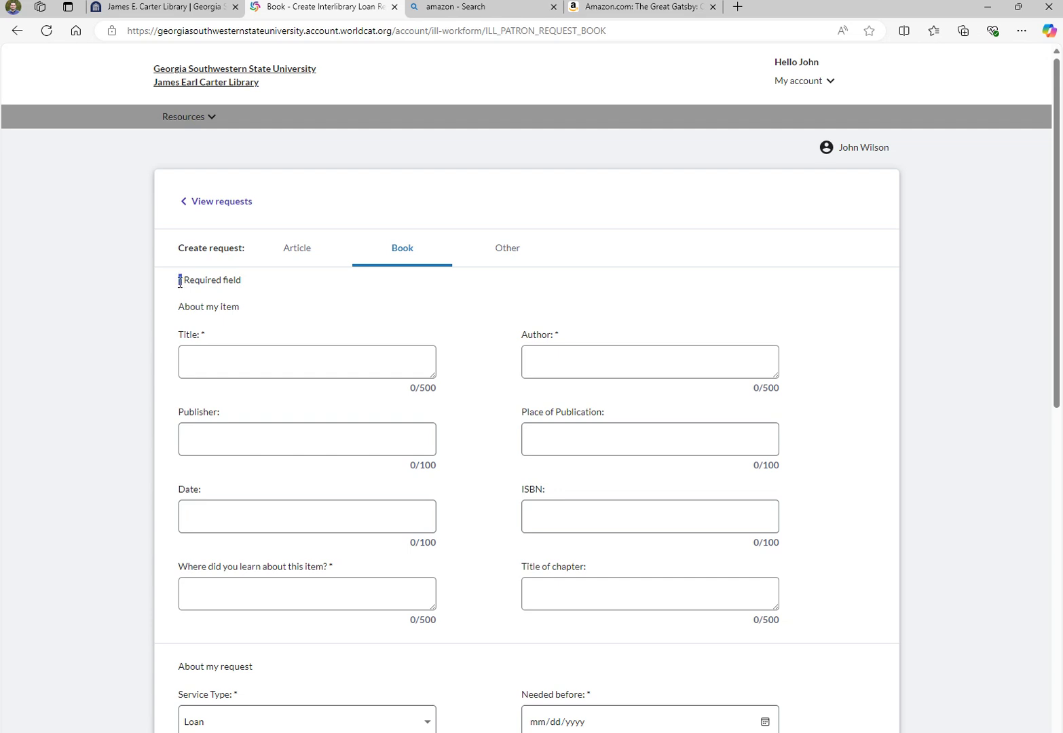
pyautogui.click(330, 293)
pyautogui.scroll(-1, 288, 298)
pyautogui.moveTo(215, 268); pyautogui.dragTo(189, 271)
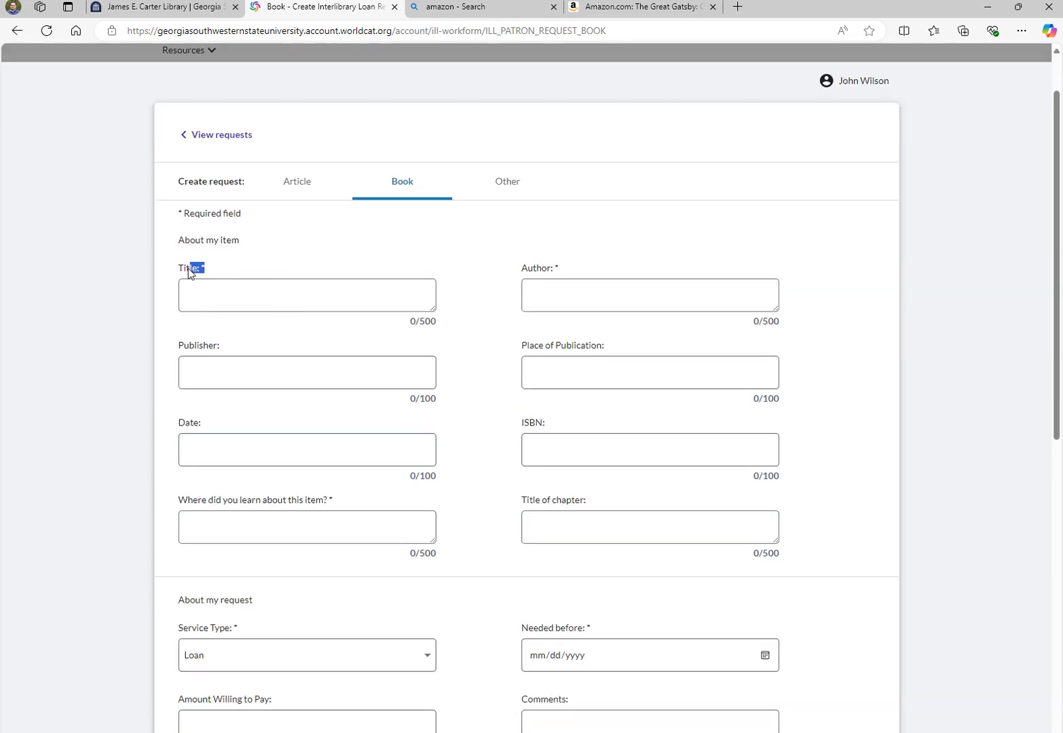
pyautogui.moveTo(572, 272); pyautogui.dragTo(527, 275)
pyautogui.click(496, 279)
pyautogui.click(561, 447)
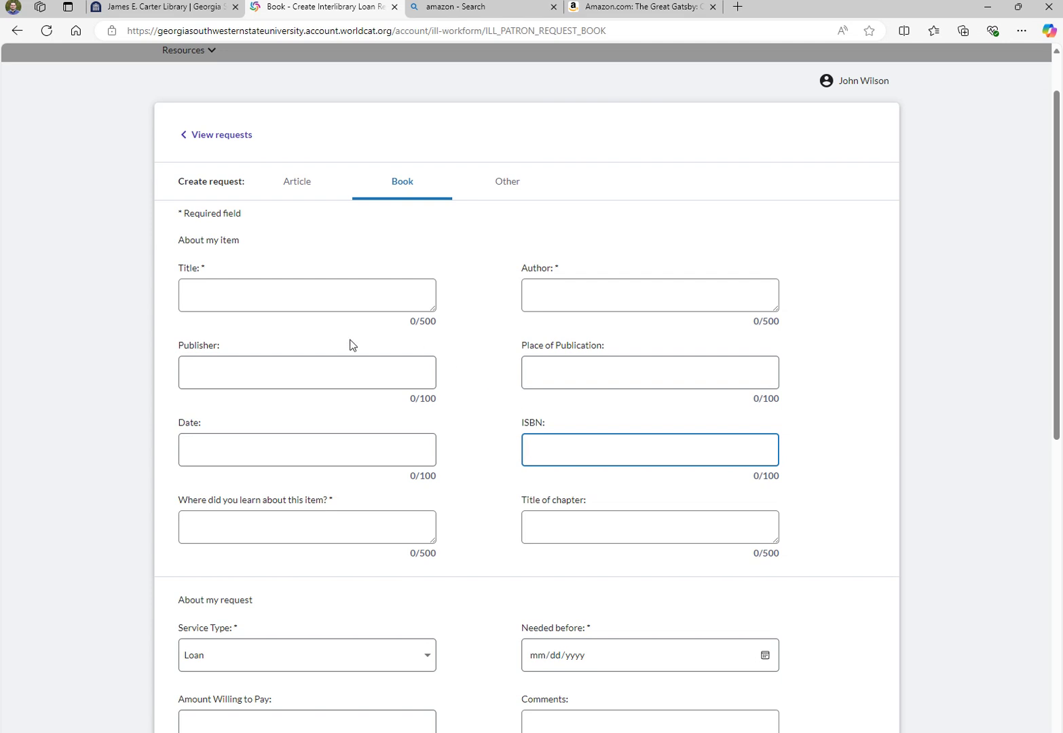
pyautogui.click(240, 451)
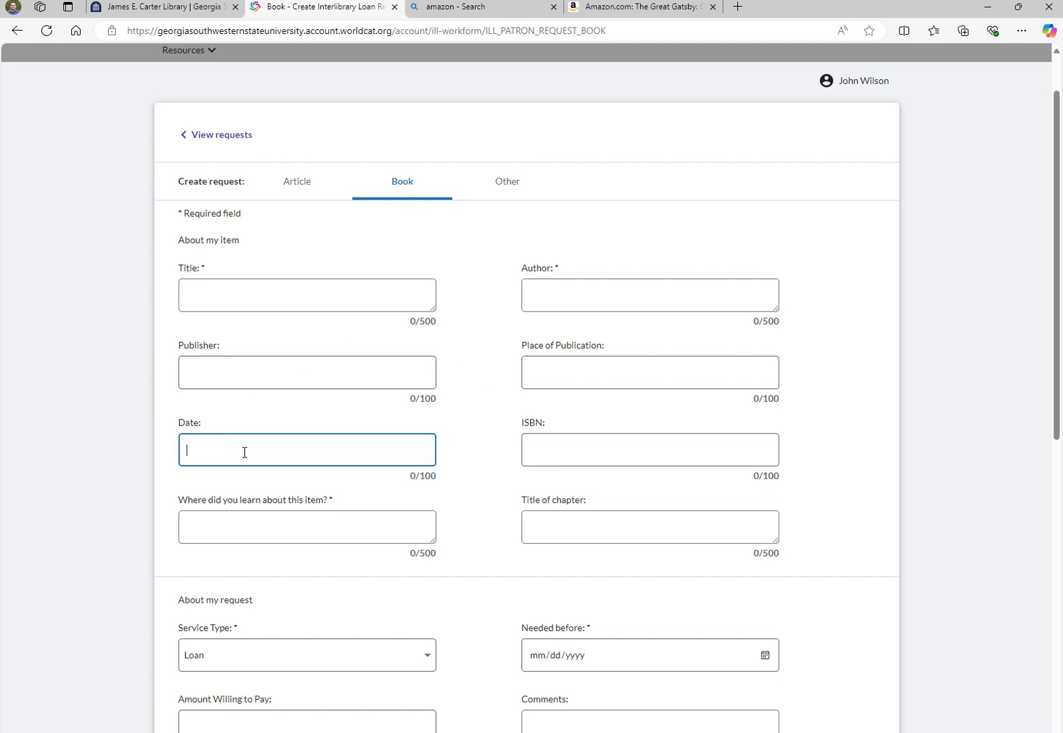
pyautogui.click(280, 376)
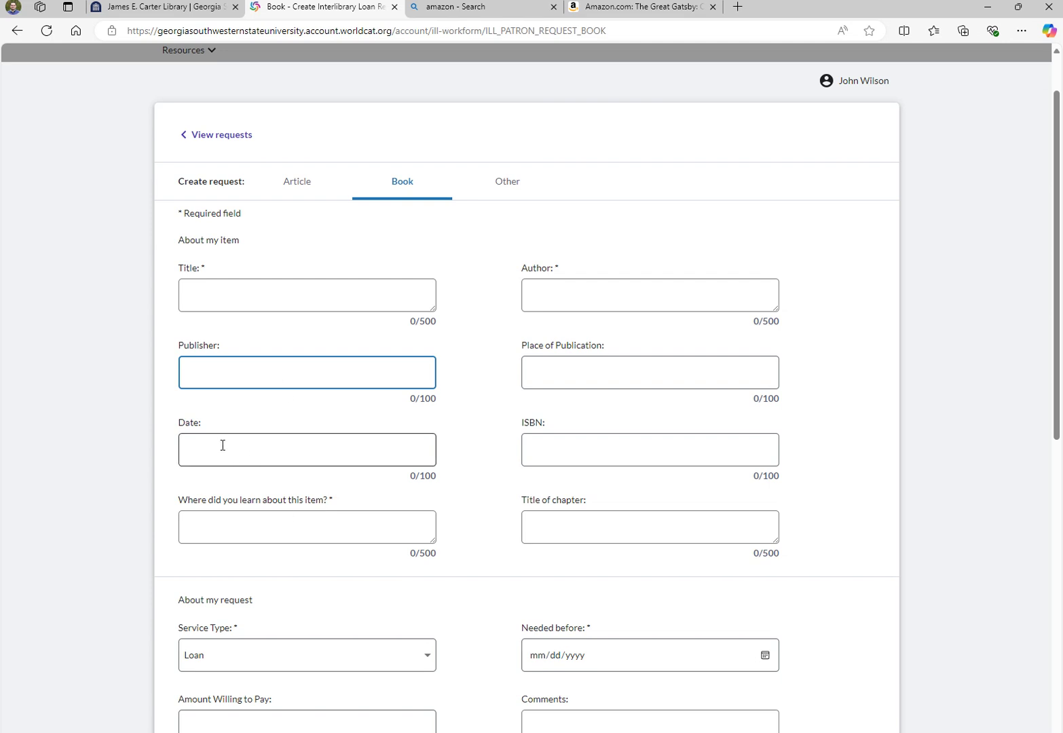
pyautogui.moveTo(211, 422); pyautogui.dragTo(198, 426)
pyautogui.click(355, 335)
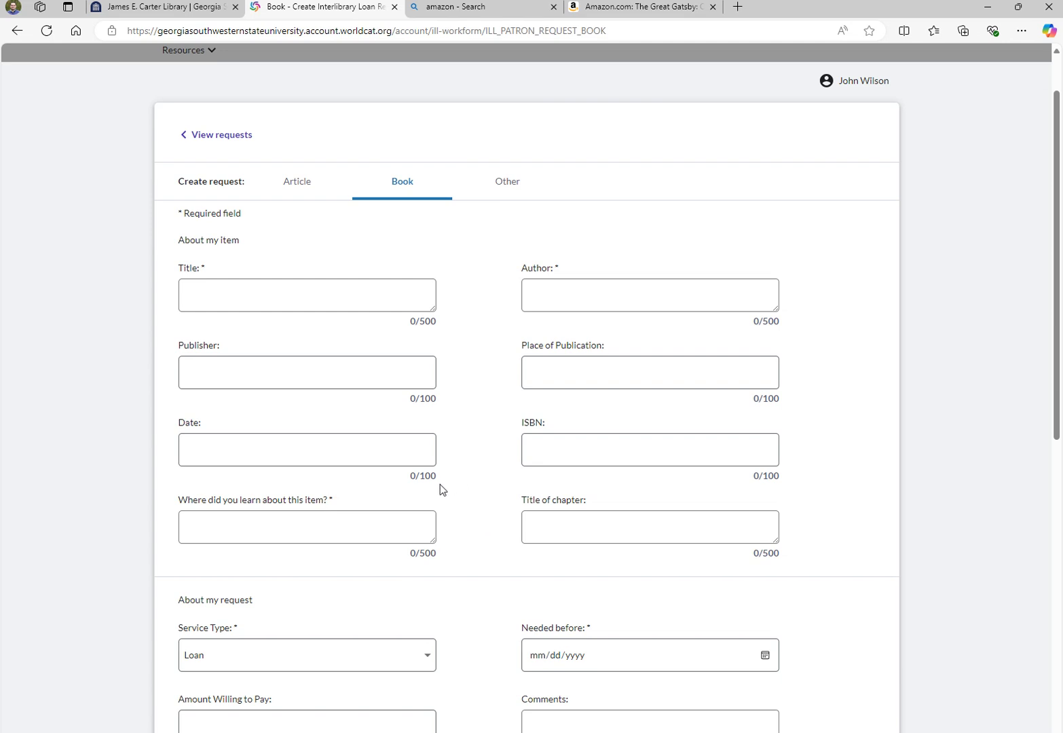
pyautogui.click(234, 289)
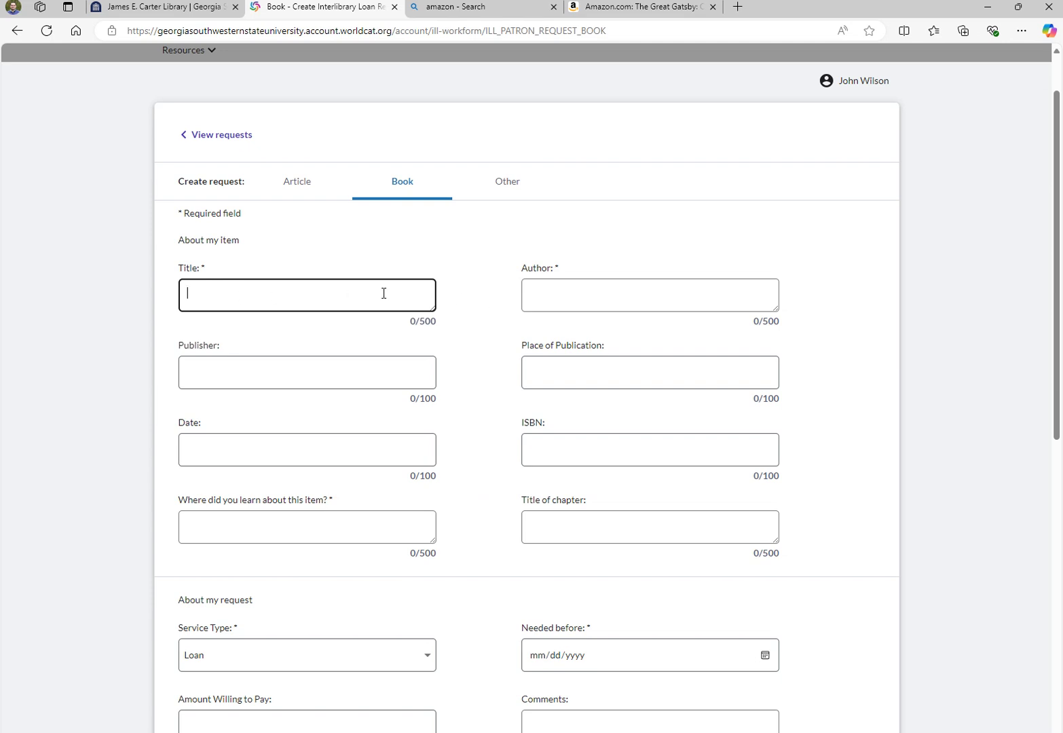
pyautogui.moveTo(211, 265); pyautogui.dragTo(197, 266)
pyautogui.click(264, 267)
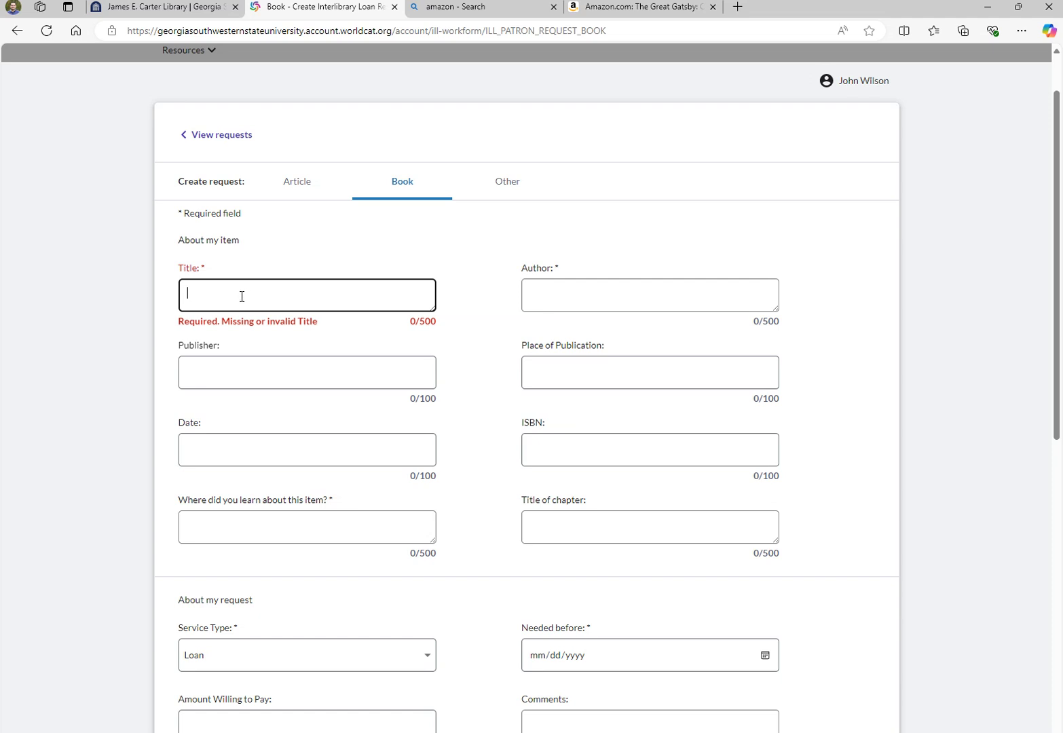
# Copy the title 'The Great Gatsby' from Amazon into the request's Title field
pyautogui.click(623, 11)
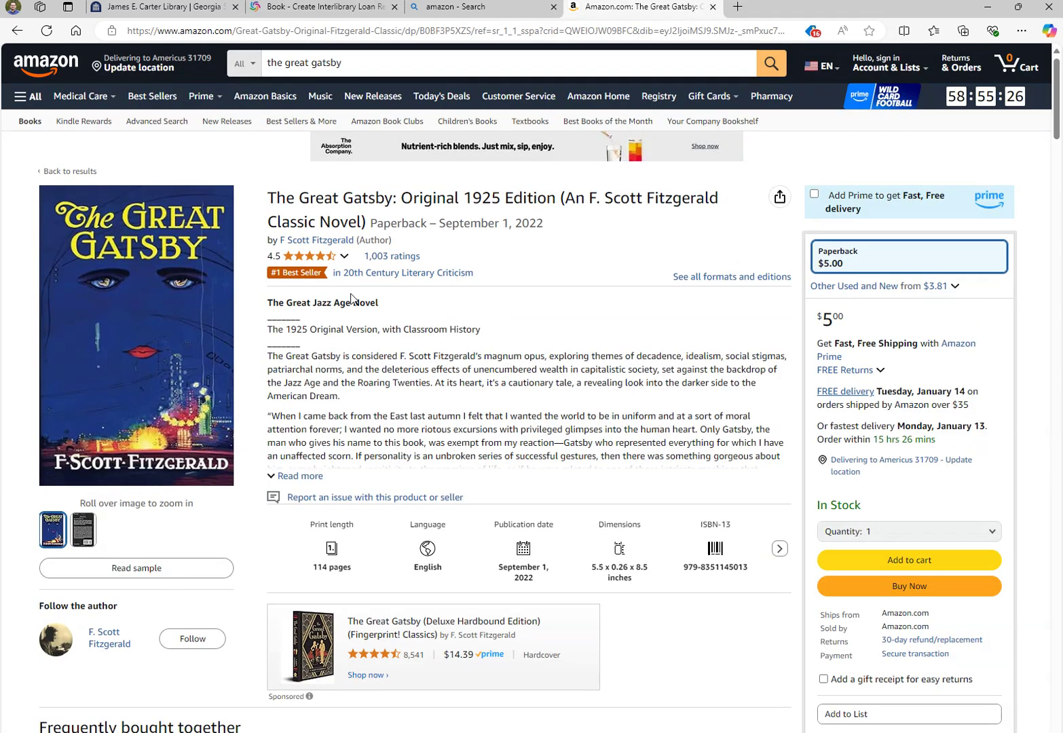
pyautogui.moveTo(268, 197); pyautogui.dragTo(395, 193)
pyautogui.rightClick(377, 199)
pyautogui.click(385, 211)
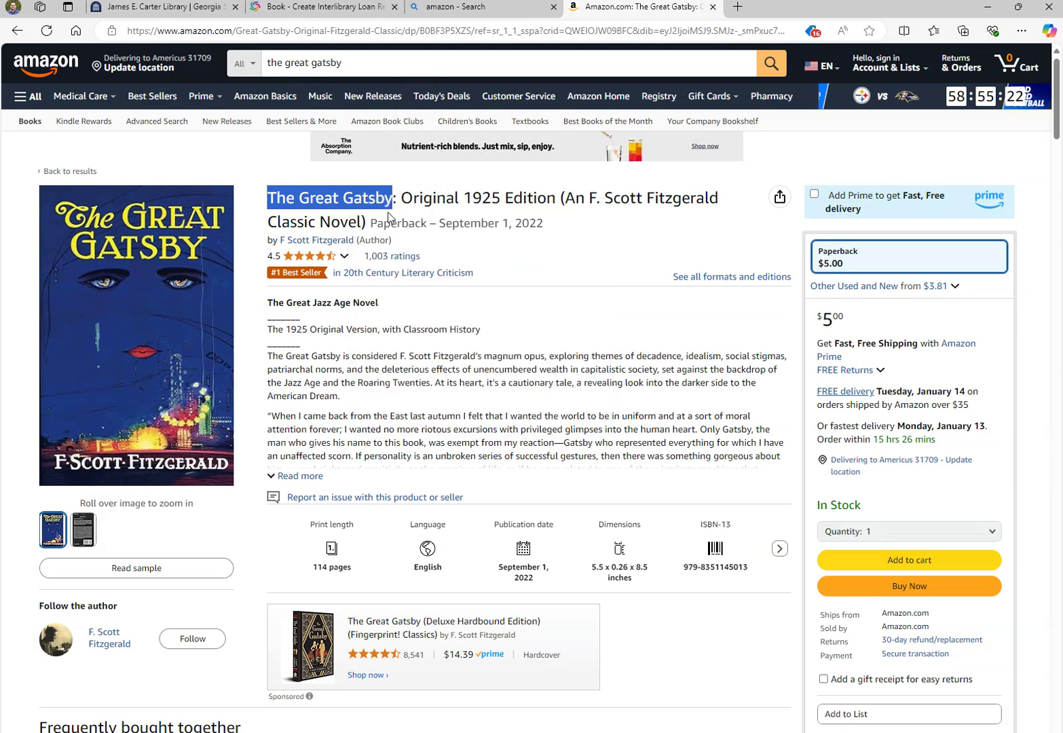
pyautogui.click(342, 9)
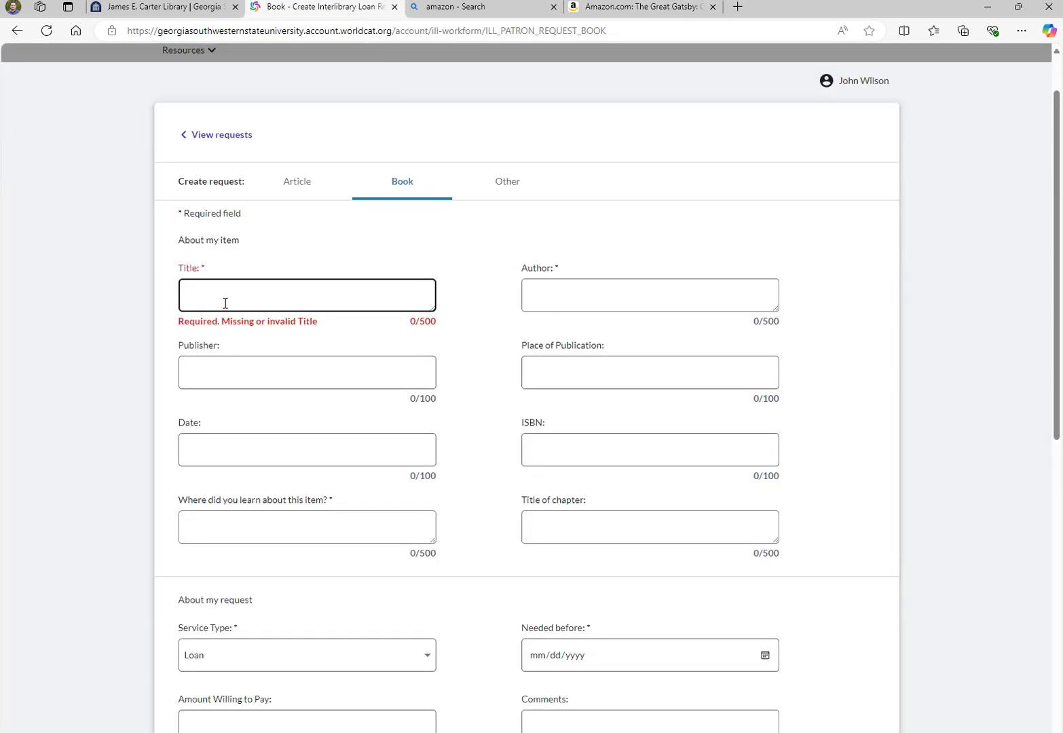
pyautogui.rightClick(226, 299)
pyautogui.click(281, 428)
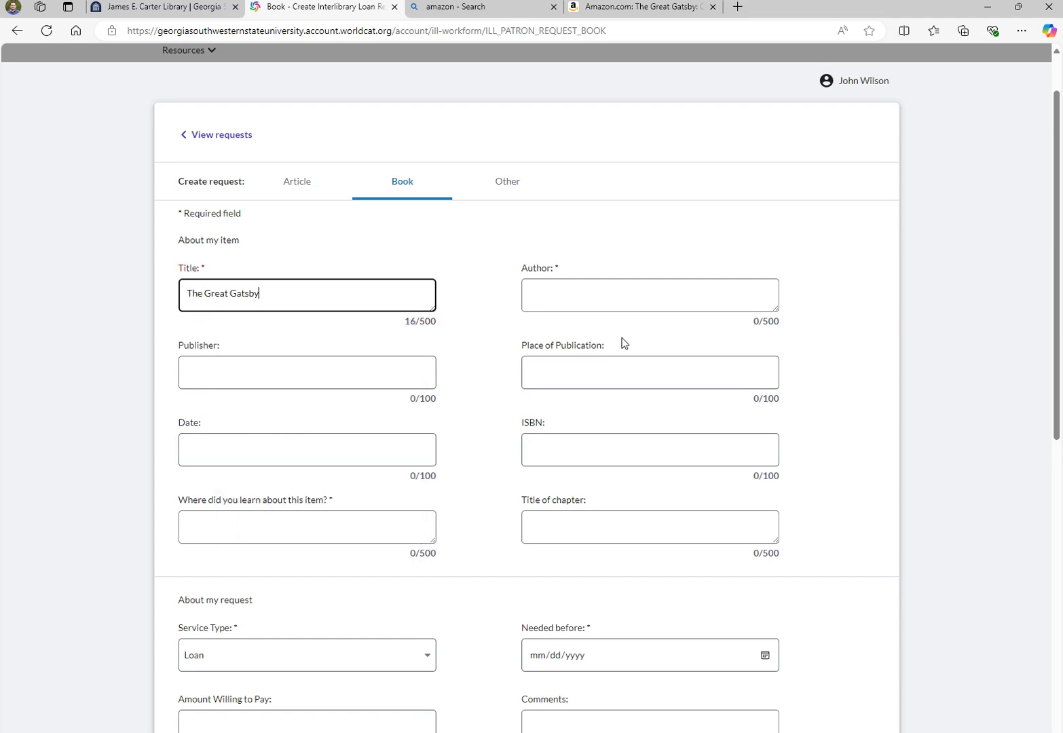
pyautogui.click(584, 306)
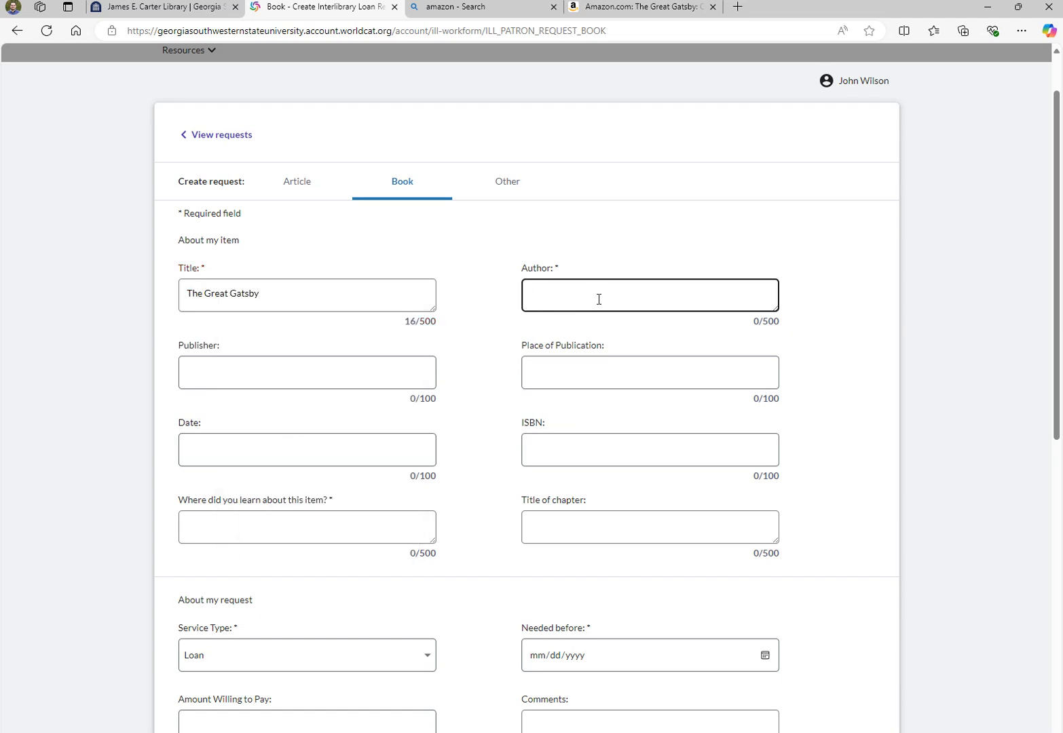
# Copy the author 'F Scott Fitzgerald' from Amazon into the Author field
pyautogui.click(597, 8)
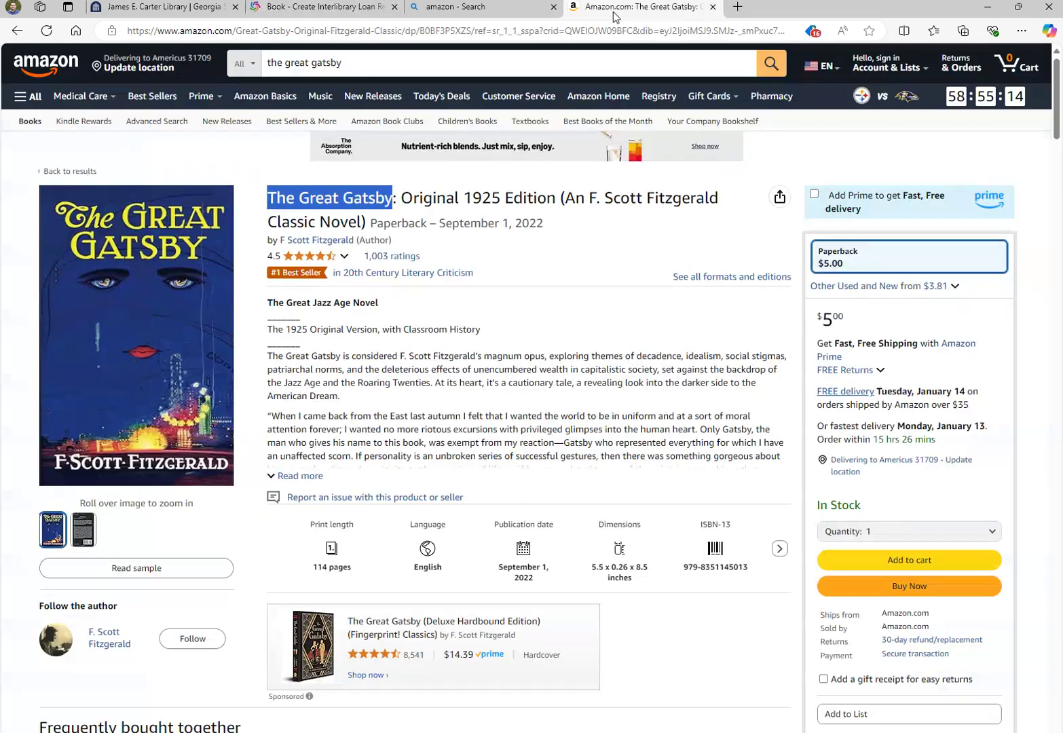
pyautogui.click(519, 240)
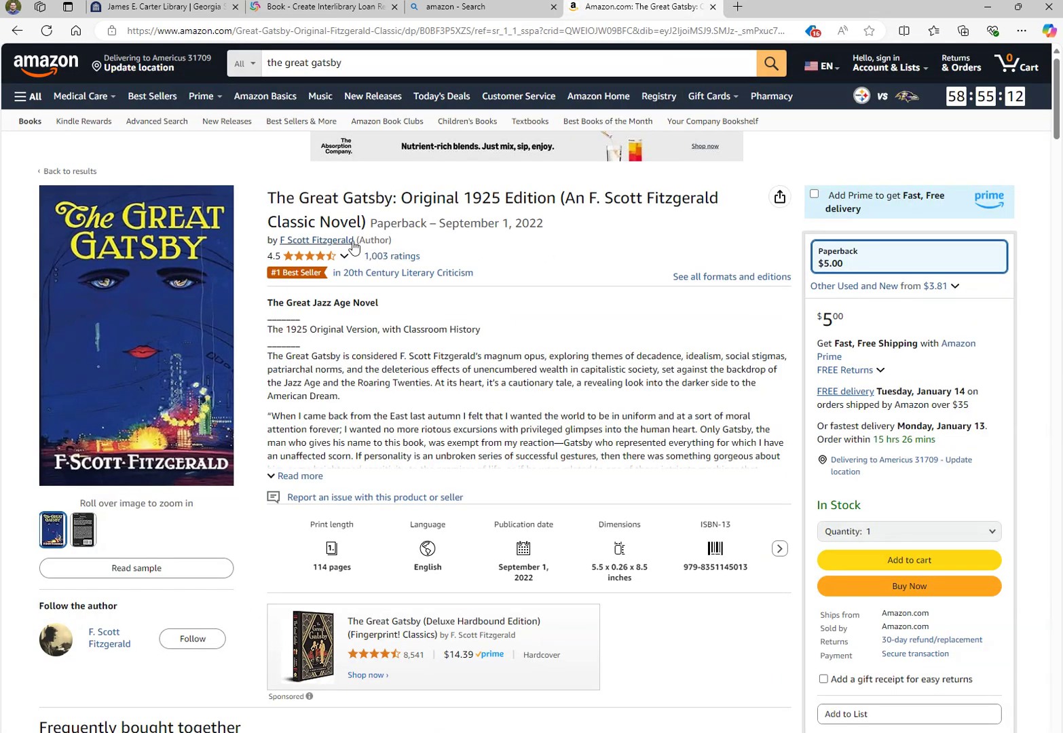
pyautogui.moveTo(356, 243); pyautogui.dragTo(280, 241)
pyautogui.rightClick(282, 244)
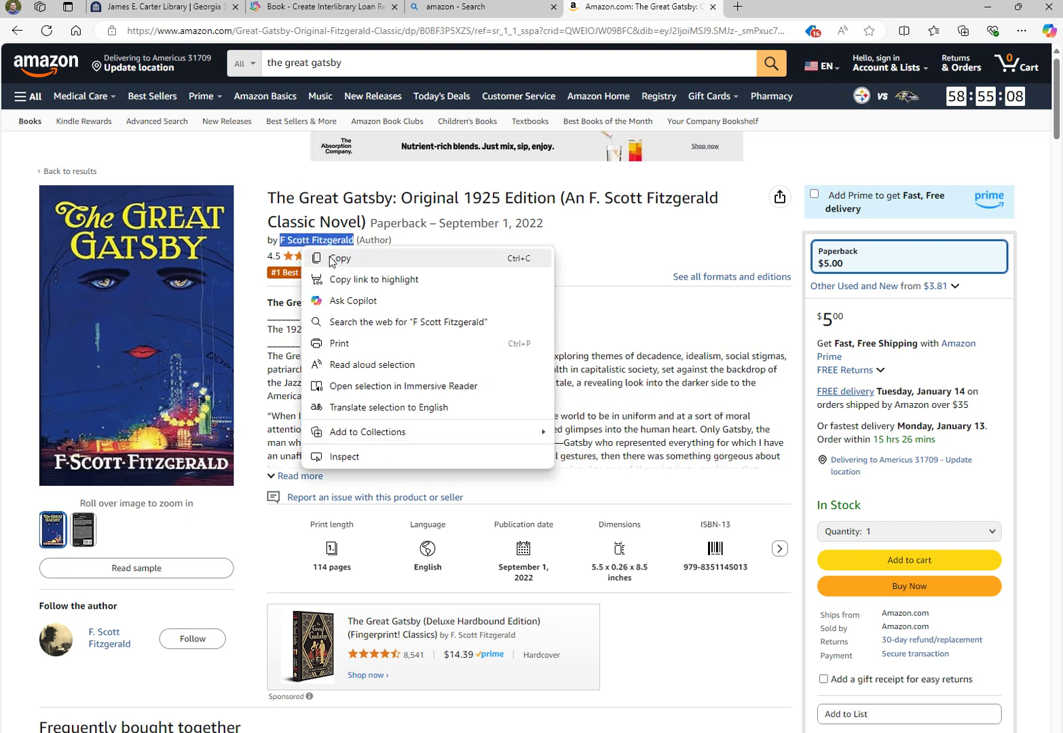
pyautogui.click(319, 258)
pyautogui.click(346, 8)
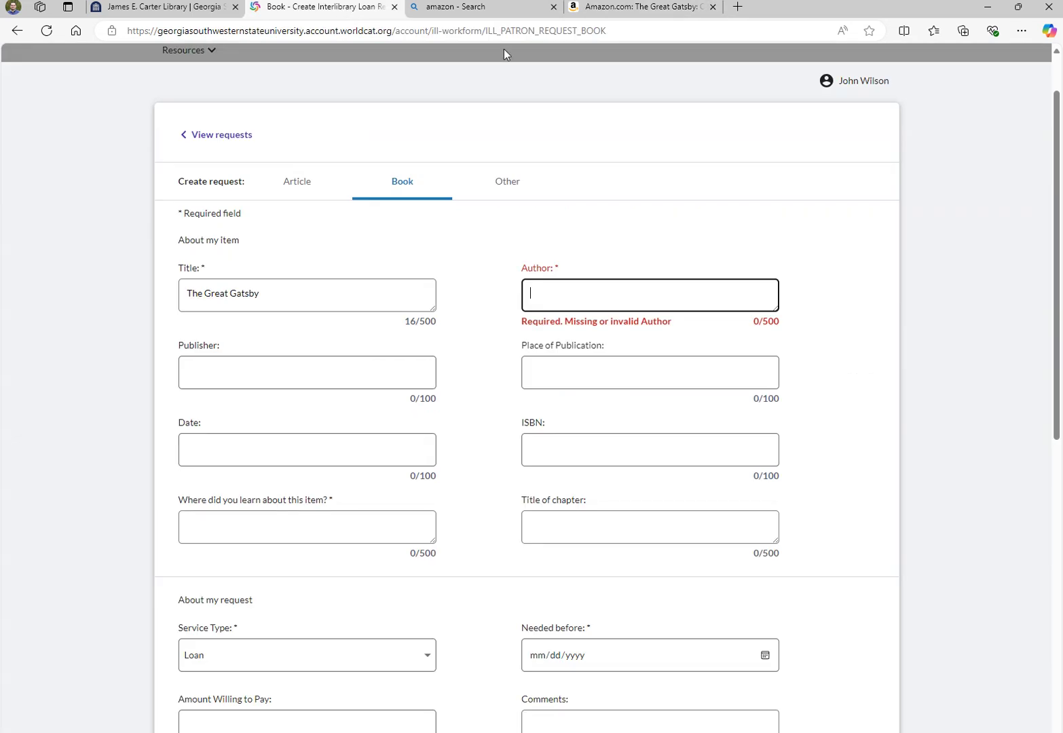
pyautogui.rightClick(585, 295)
pyautogui.click(621, 432)
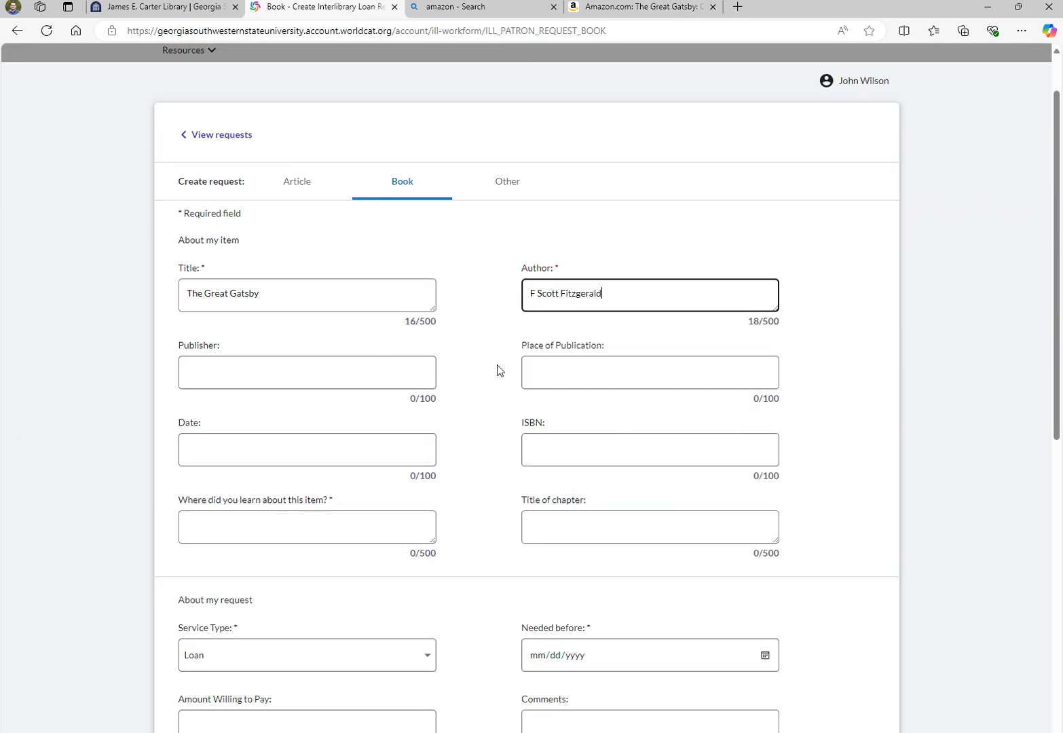
pyautogui.scroll(-2, 481, 429)
# Enter 'x' under 'Where did you learn about this item?' and move down to the Needed before date
pyautogui.click(348, 400)
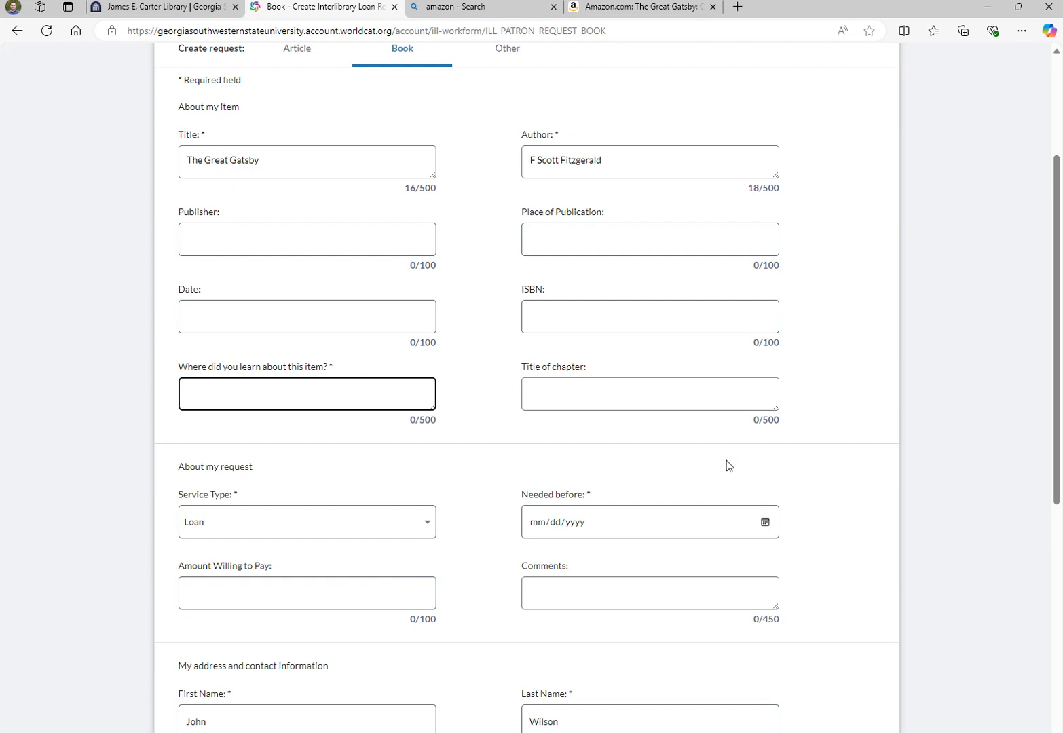
pyautogui.write('x')
pyautogui.click(461, 388)
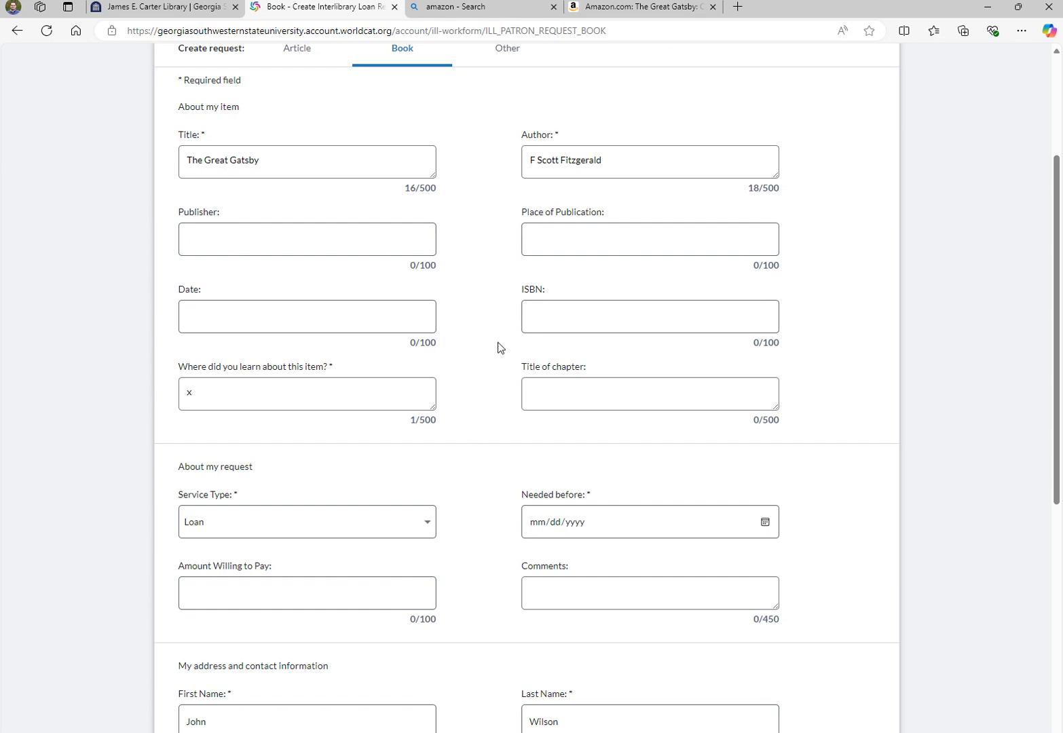
pyautogui.scroll(-4, 499, 348)
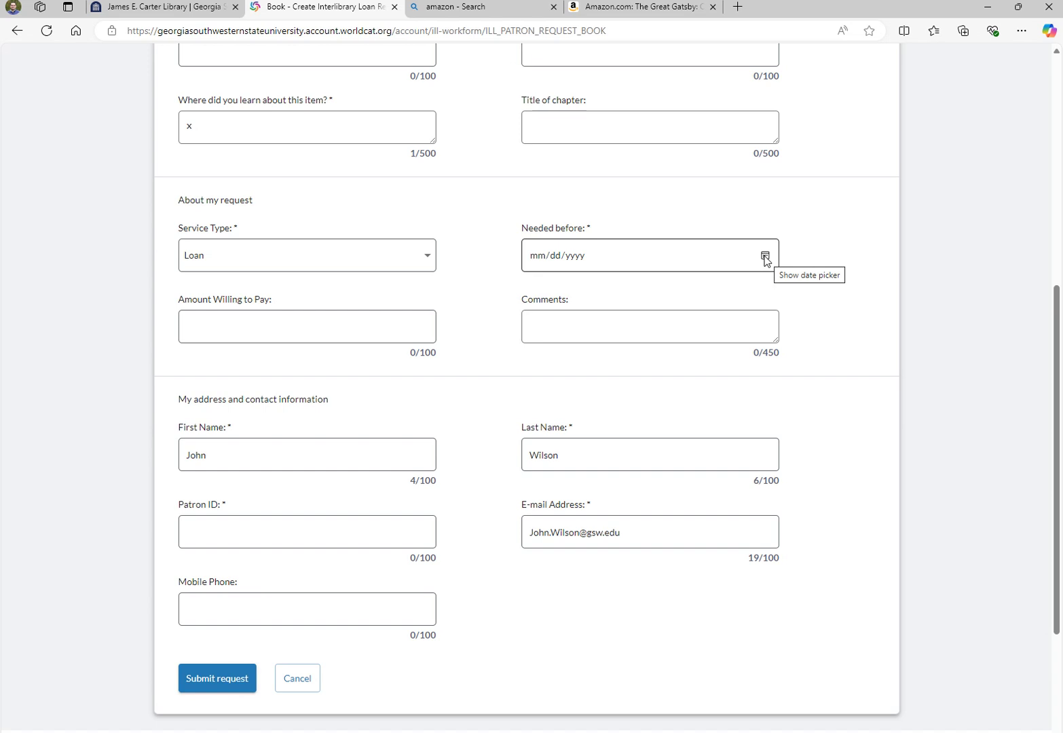
pyautogui.click(764, 256)
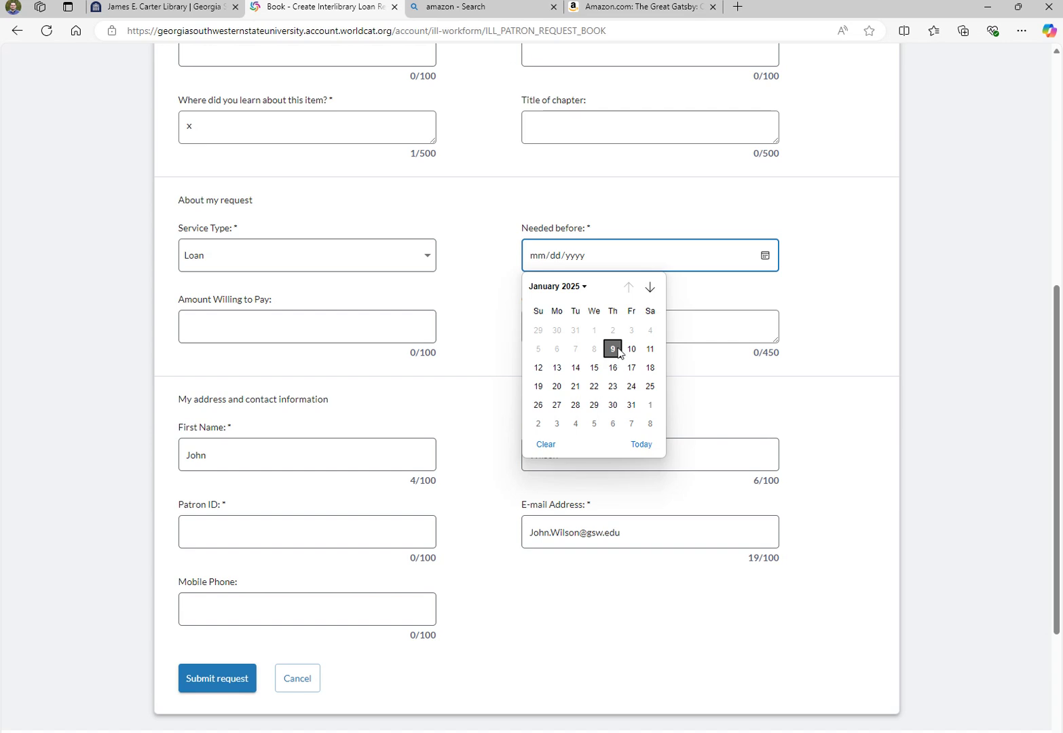
# Pick January 30, 2025 in the calendar so Needed before reads 01/30/2025
pyautogui.click(613, 405)
pyautogui.click(863, 275)
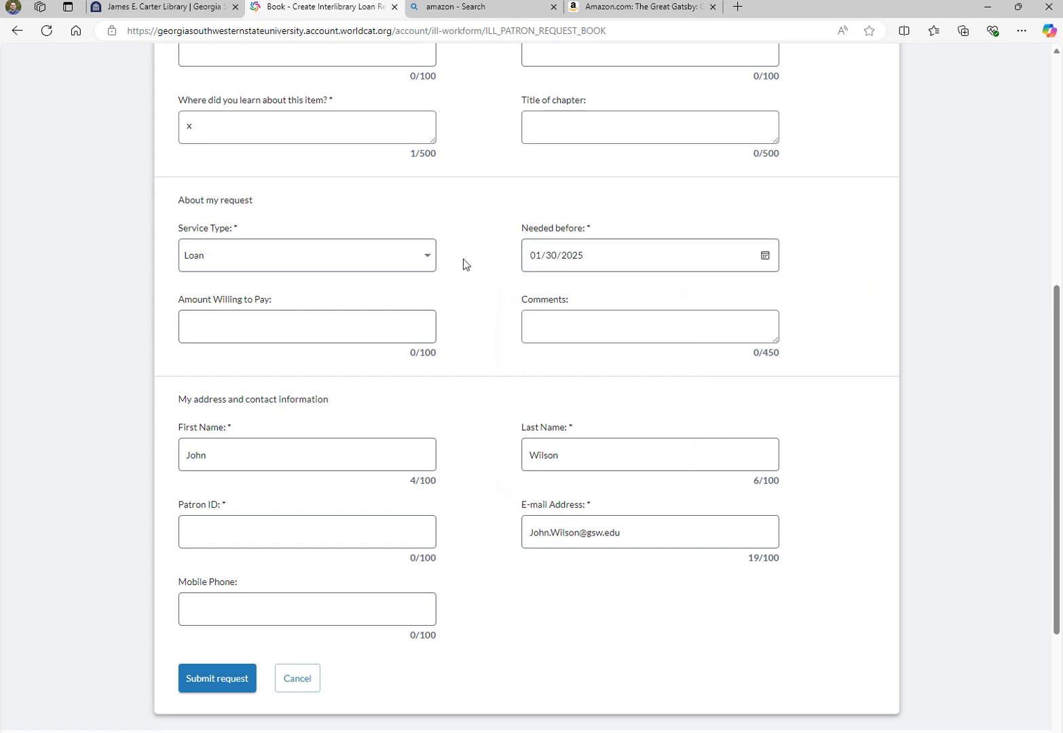
pyautogui.scroll(-3, 459, 258)
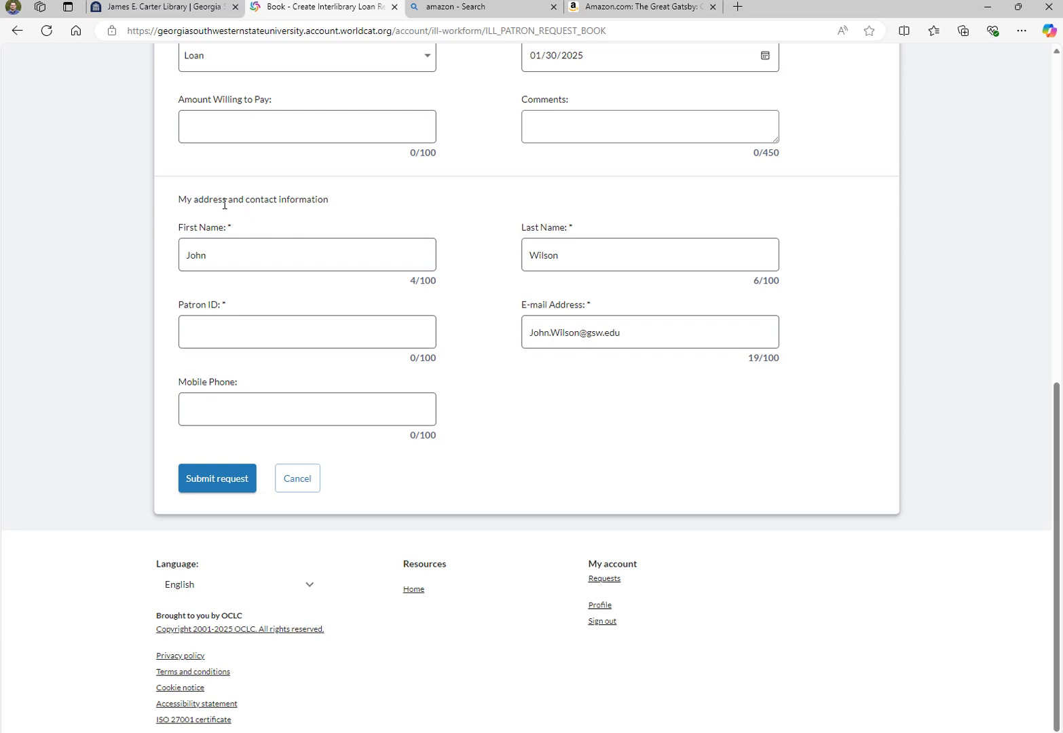
# Verify the prefilled First Name and Last Name in the contact information section
pyautogui.moveTo(181, 199); pyautogui.dragTo(363, 207)
pyautogui.click(363, 217)
pyautogui.click(204, 264)
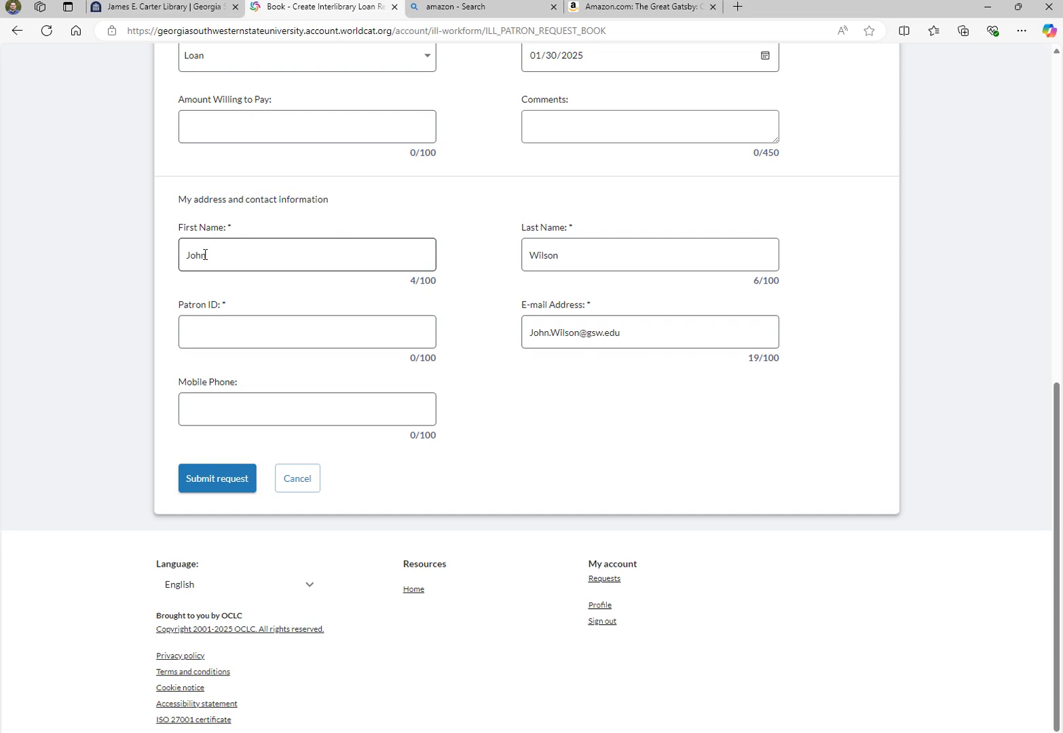
pyautogui.click(592, 239)
# Enter the patron's university e-mail address as the Patron ID and submit the request
pyautogui.click(373, 330)
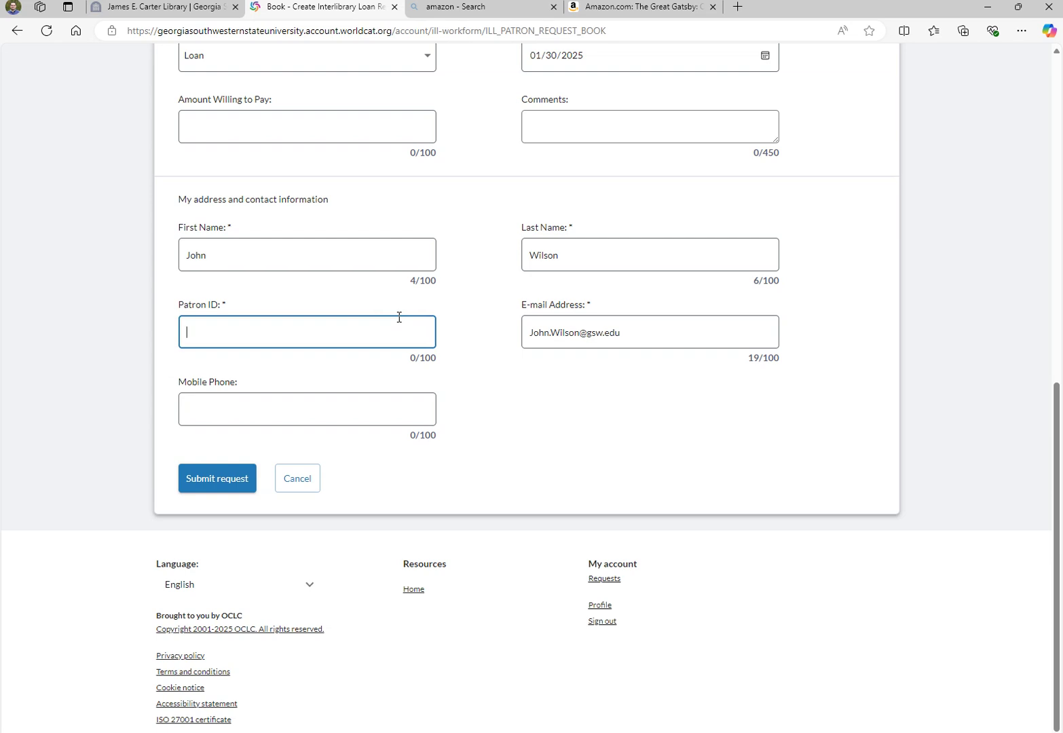
pyautogui.click(528, 390)
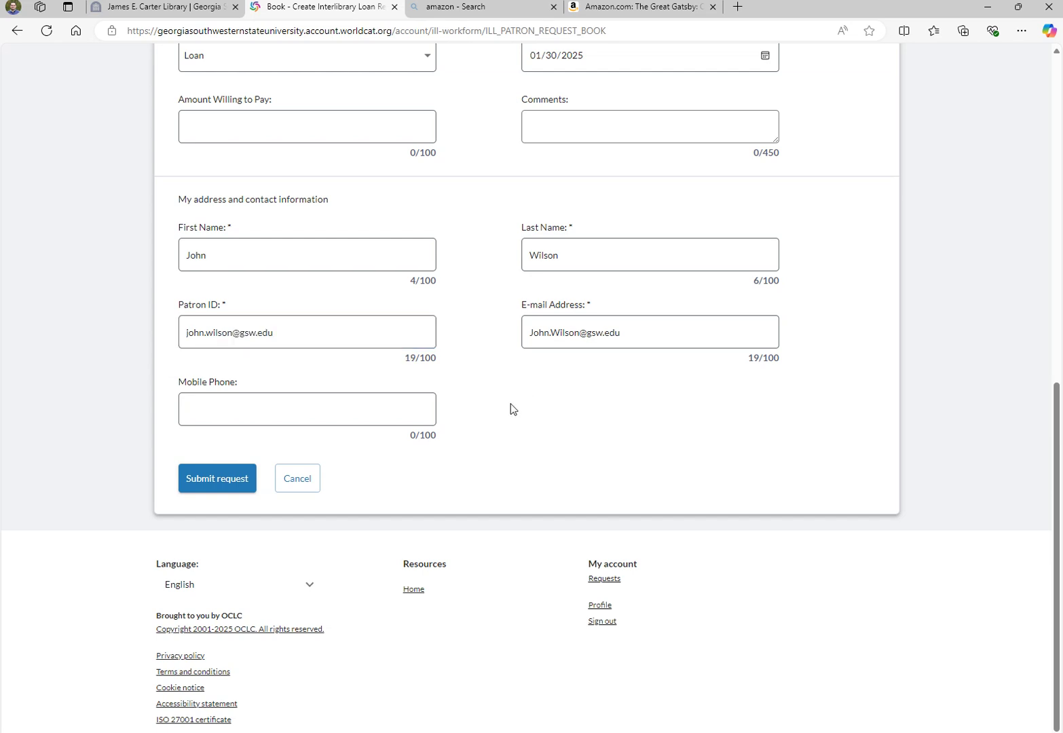
pyautogui.click(226, 479)
# Confirm The Great Gatsby appears in My account requests, submitted 01/09/2025, status Pending
pyautogui.scroll(5, 597, 431)
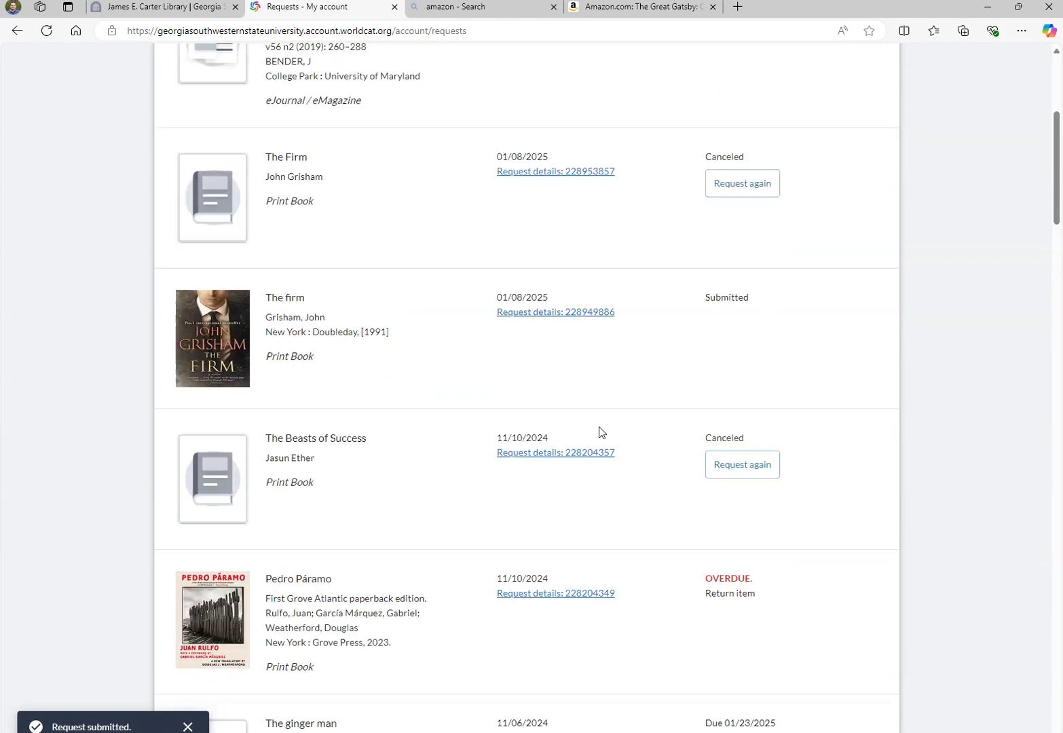
pyautogui.scroll(5, 599, 432)
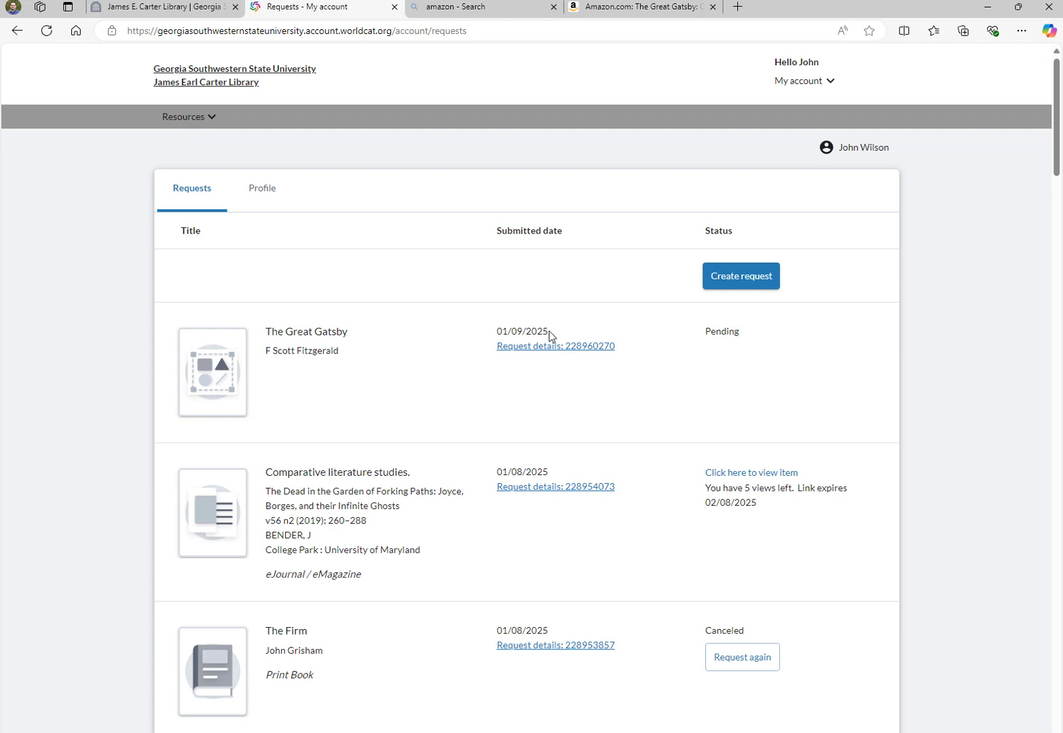
pyautogui.moveTo(550, 330); pyautogui.dragTo(496, 331)
pyautogui.click(686, 418)
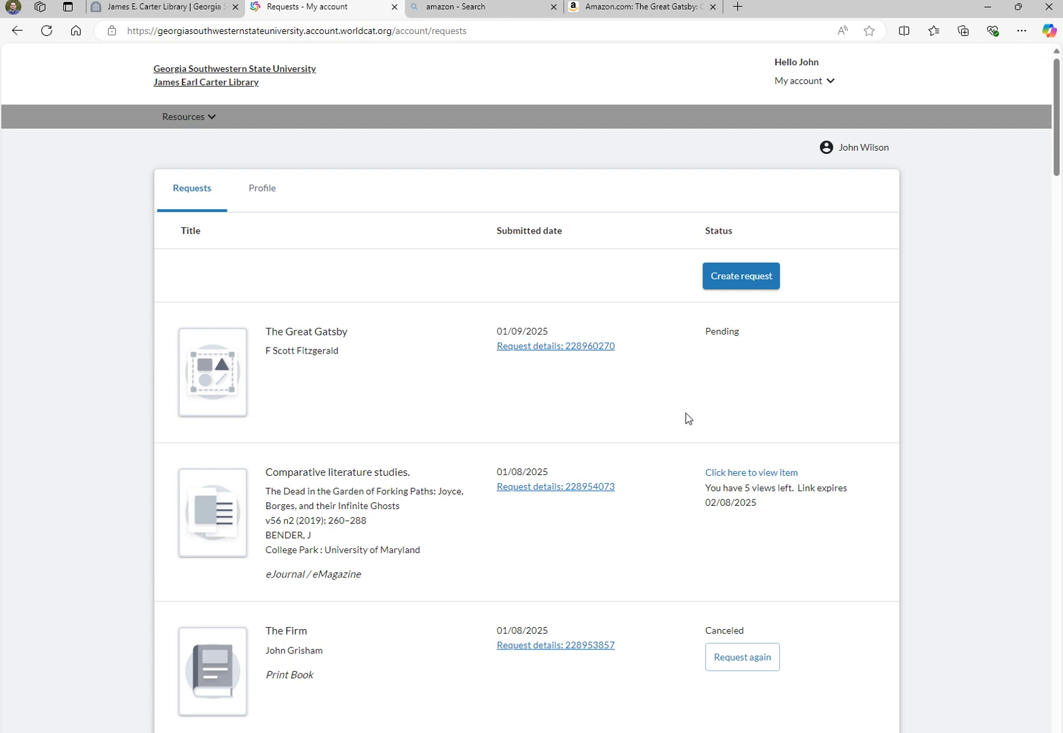